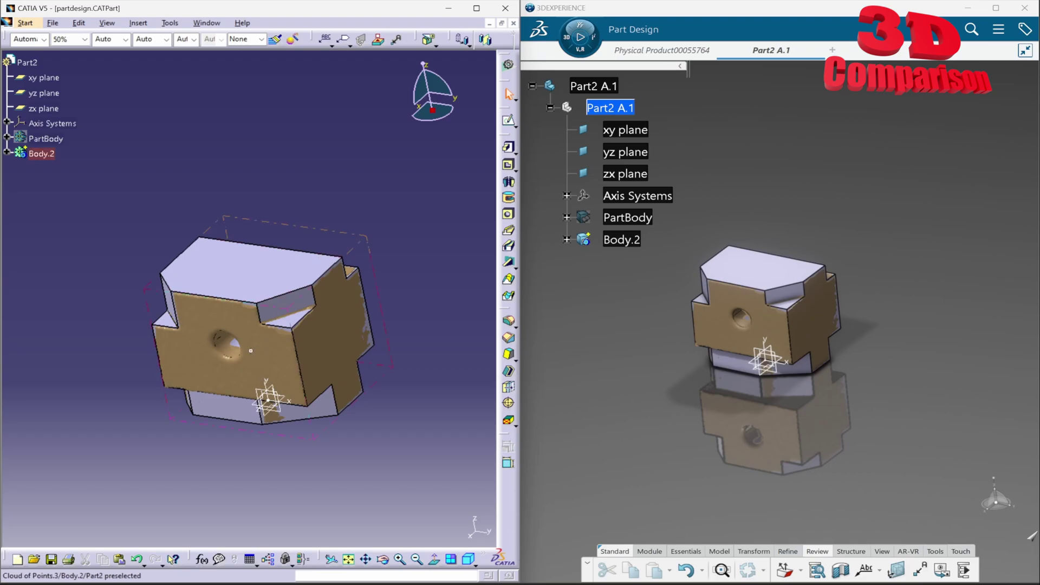
Zoom and rotate both the CATIA V5 and 3DEXPERIENCE views onto the block's front face and hole.
{"action": "middle_click_drag", "start_coordinate": [255, 352], "coordinate": [274, 300], "text": "ctrl"}
{"action": "middle_click", "coordinate": [800, 345]}
{"action": "middle_click_drag", "start_coordinate": [801, 346], "coordinate": [675, 415]}
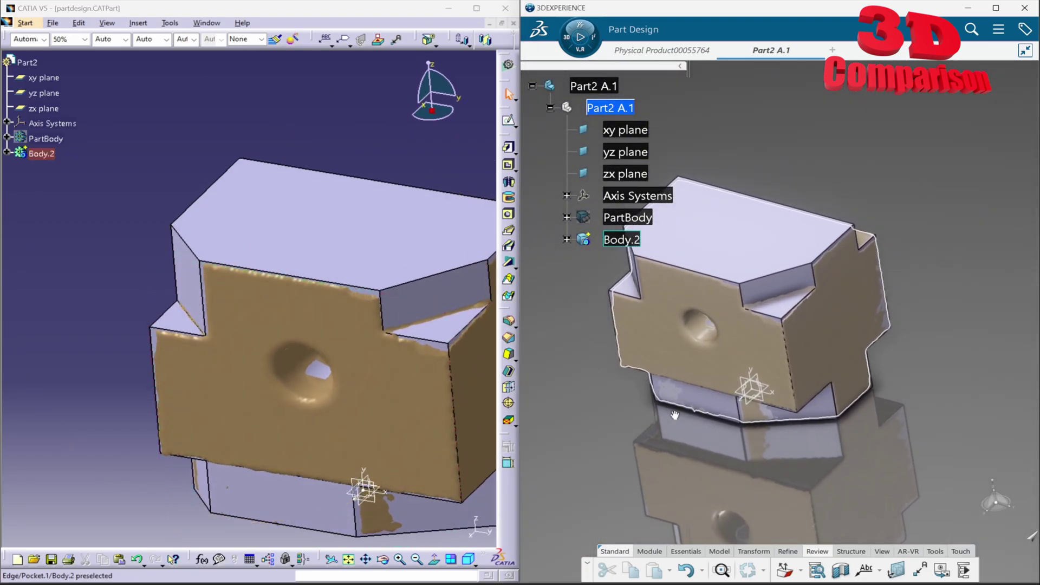
{"action": "middle_click_drag", "start_coordinate": [331, 396], "coordinate": [368, 349]}
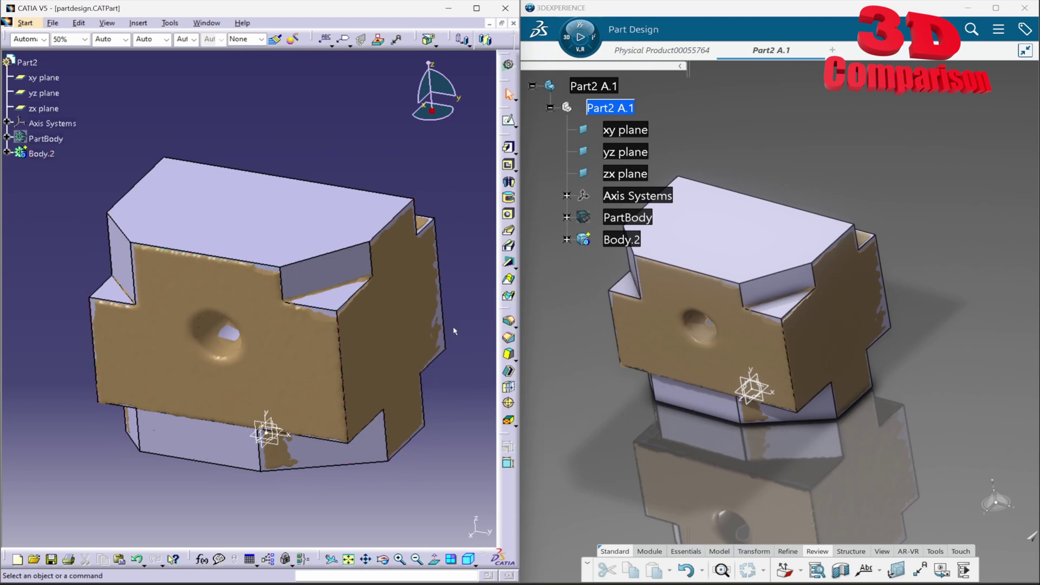
Turn on dynamic sectioning and move the section plane up through the block.
{"action": "left_click", "coordinate": [842, 573]}
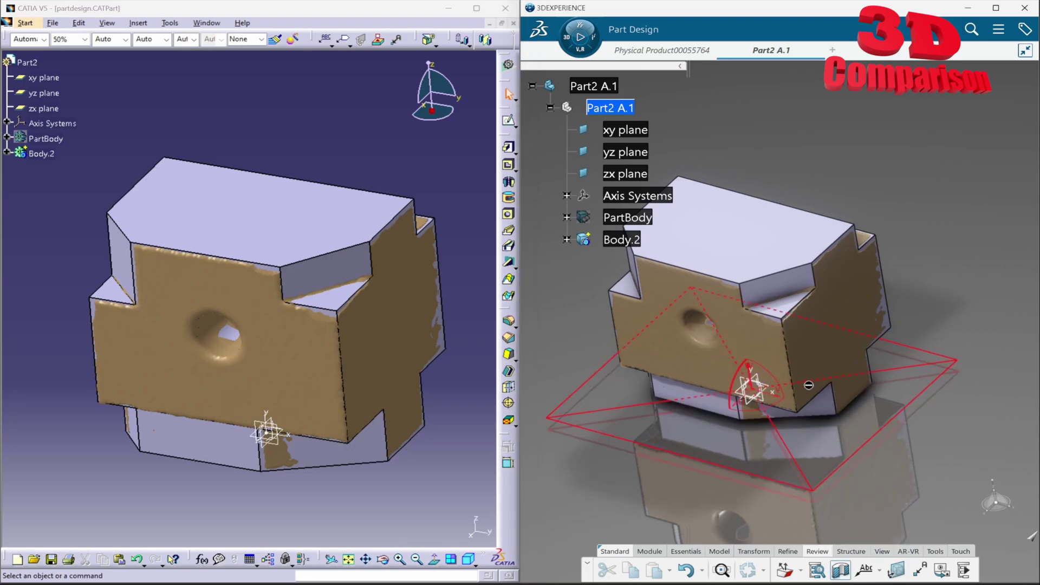
{"action": "left_click_drag", "start_coordinate": [812, 383], "coordinate": [853, 401]}
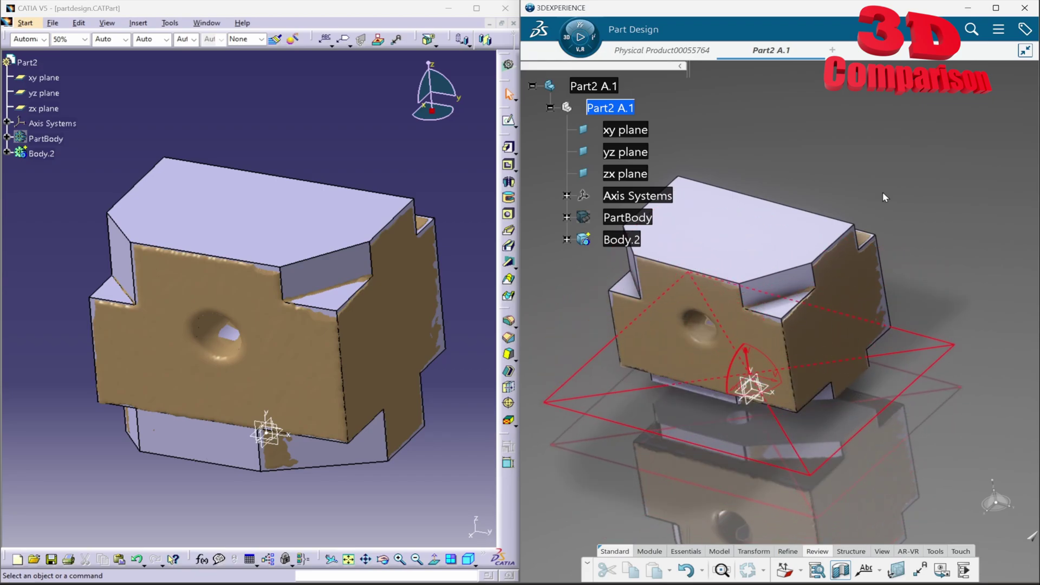
{"action": "left_click", "coordinate": [995, 8]}
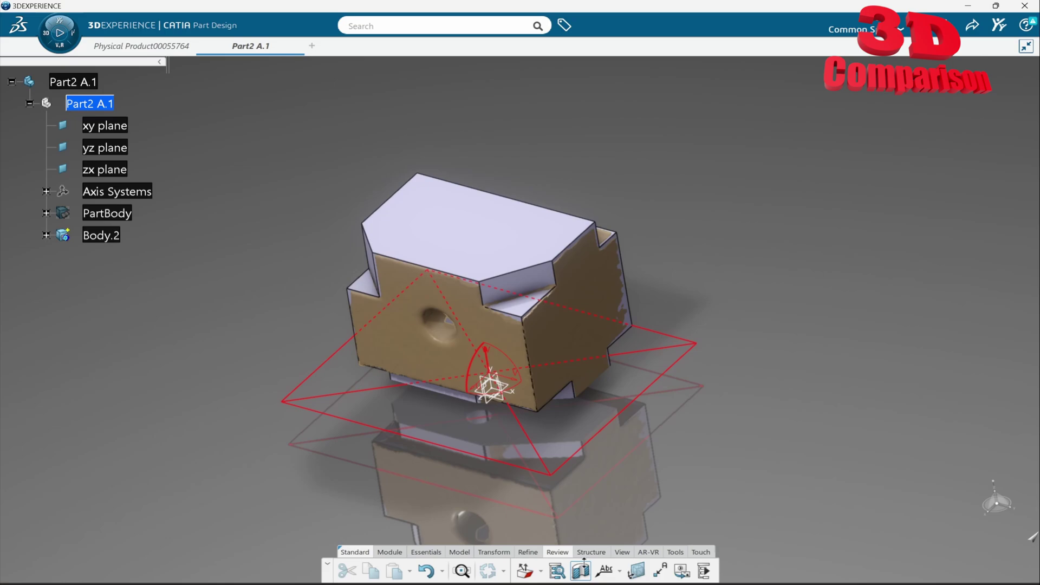
Toggle the section and realign it via the yz plane into a horizontal plate cut.
{"action": "left_click", "coordinate": [581, 572]}
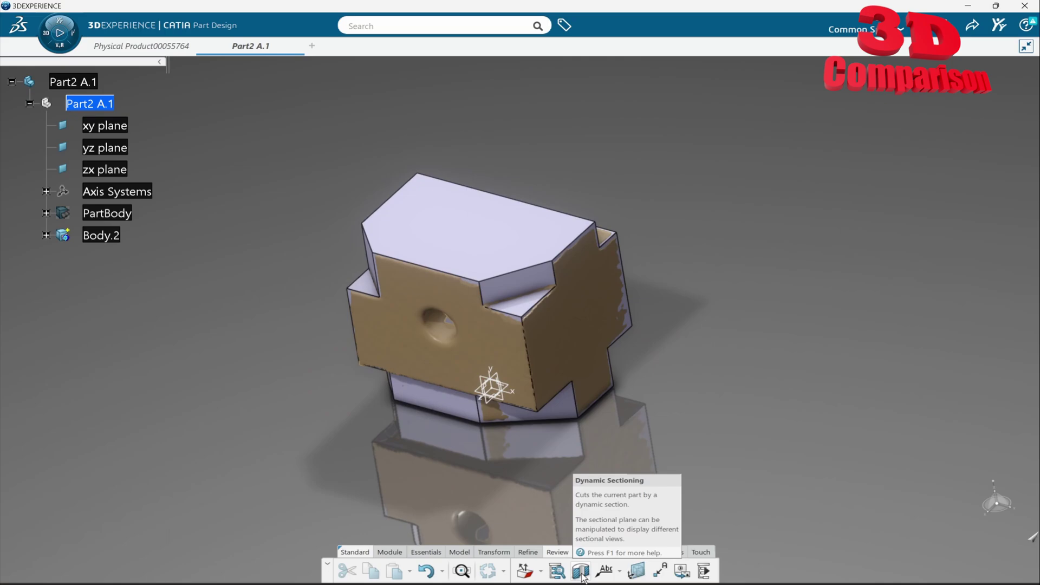
{"action": "left_click", "coordinate": [581, 572]}
{"action": "left_click", "coordinate": [115, 149]}
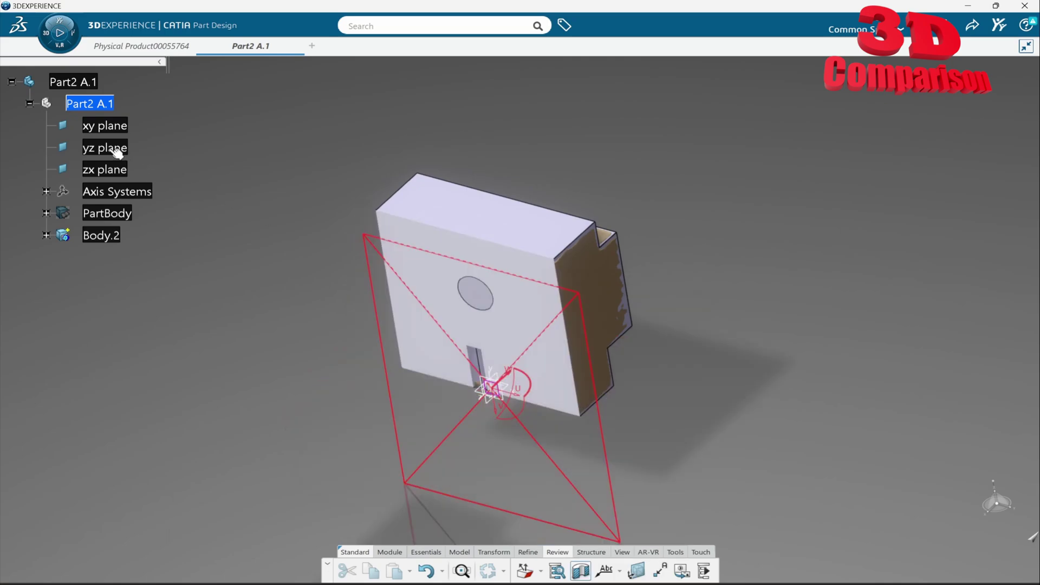
{"action": "left_click", "coordinate": [531, 350]}
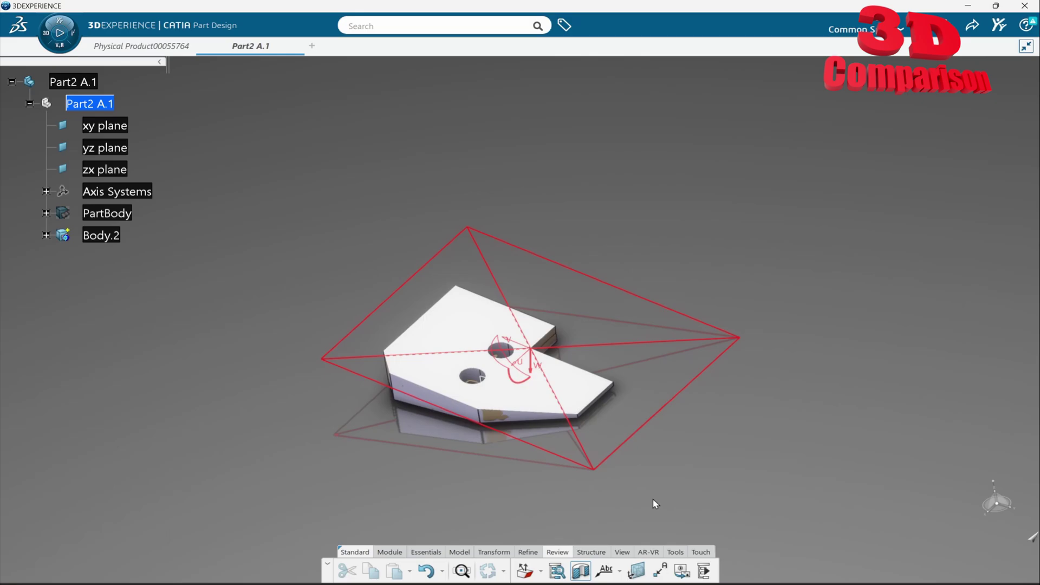
{"action": "key", "text": "alt+Tab"}
Maximize CATIA V5 and realign its section through the yz, xy, then zx planes.
{"action": "left_click", "coordinate": [476, 8]}
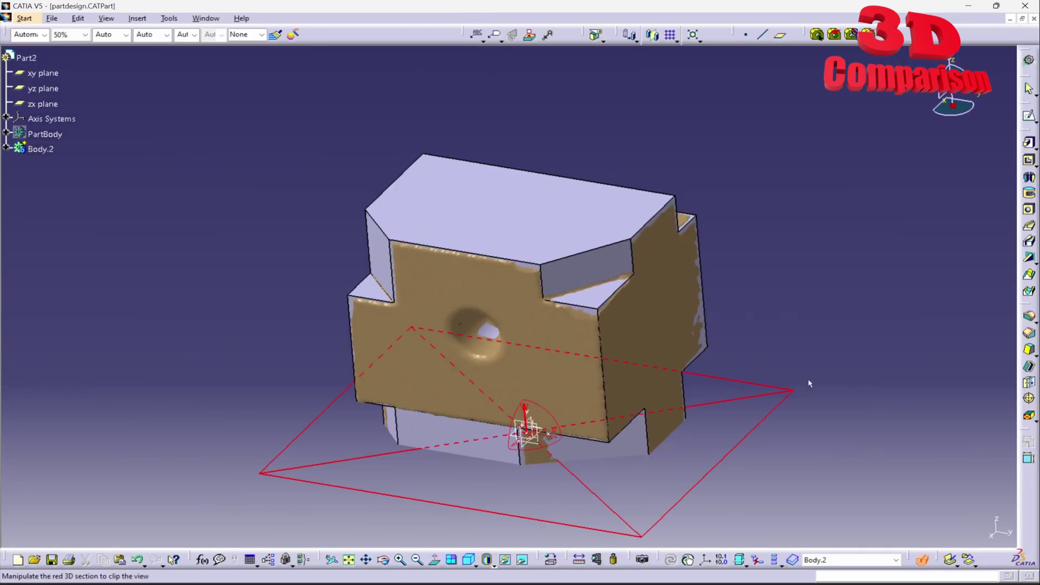
{"action": "left_click", "coordinate": [48, 89]}
{"action": "left_click", "coordinate": [52, 76]}
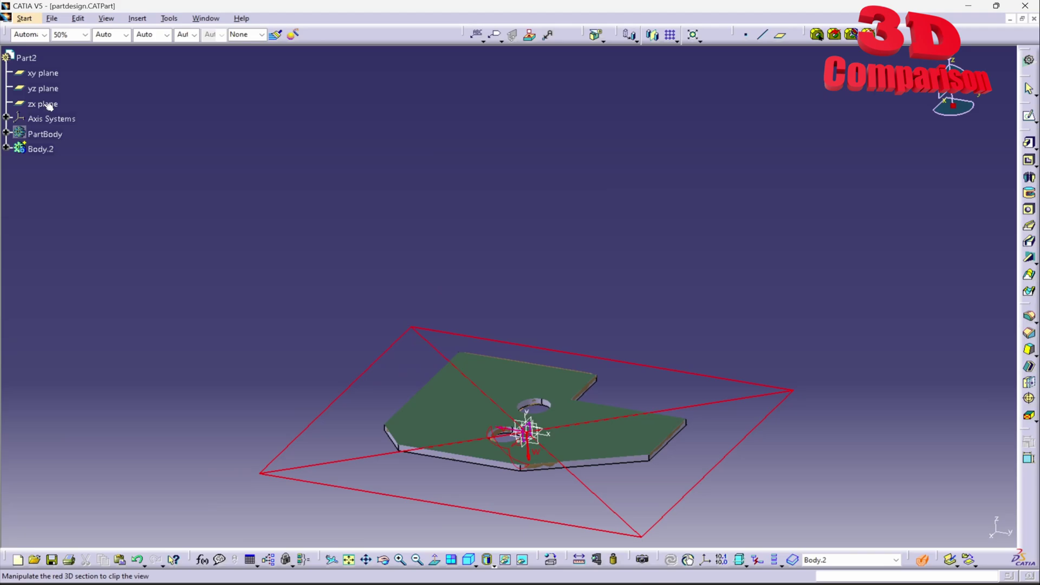
{"action": "left_click", "coordinate": [48, 104]}
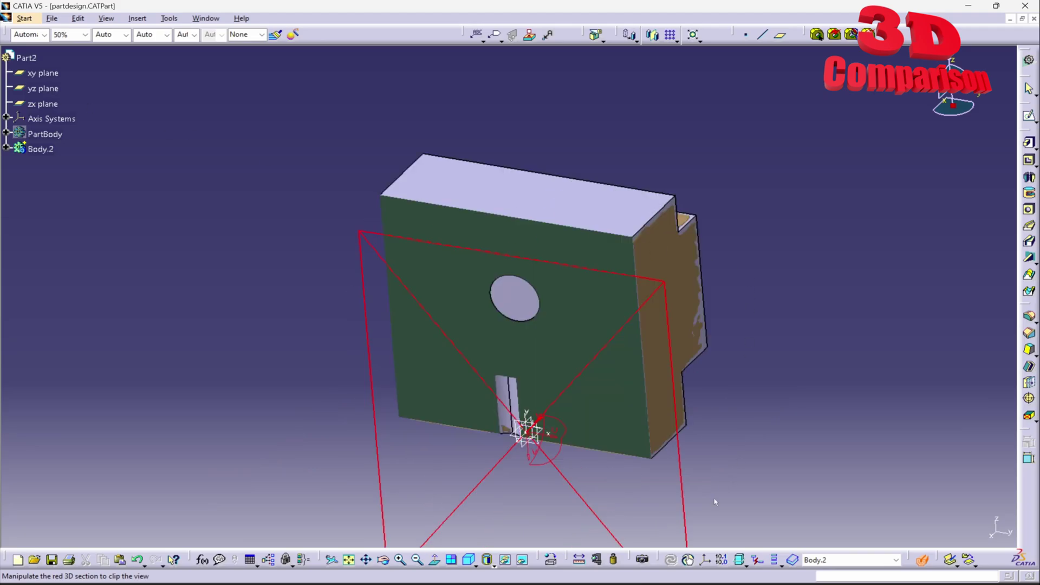
In 3DEXPERIENCE, bring up the part modelling tools and expand Body.2's feature list.
{"action": "mouse_move", "coordinate": [683, 578]}
{"action": "left_click", "coordinate": [677, 534]}
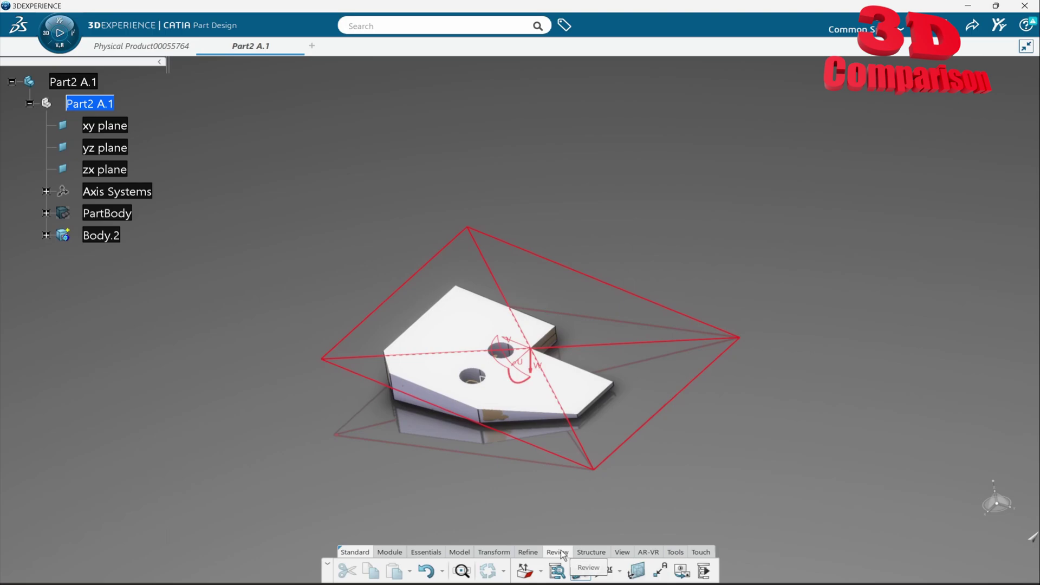
{"action": "left_click", "coordinate": [463, 552]}
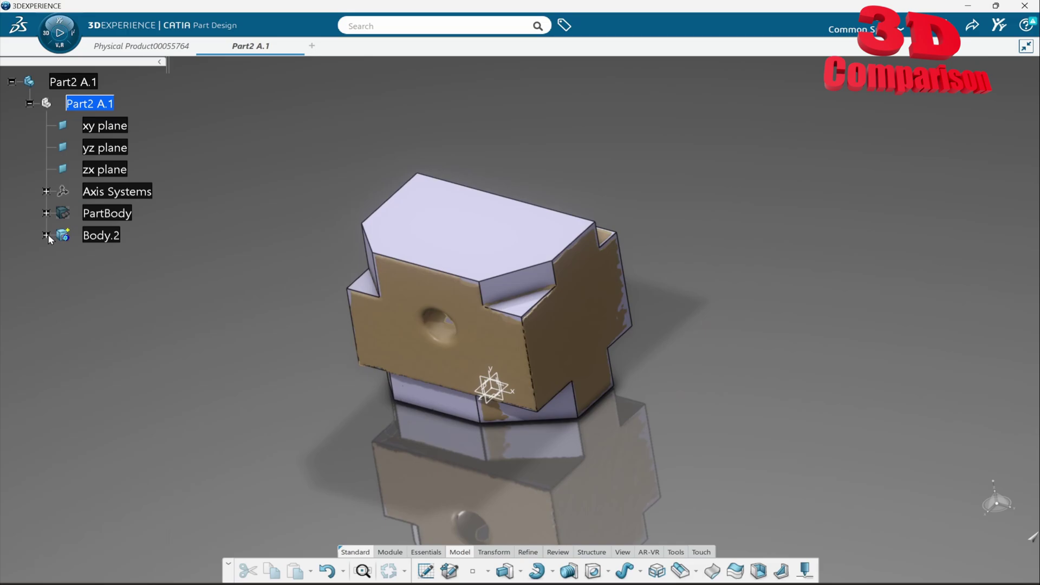
{"action": "left_click", "coordinate": [46, 235]}
Open Pad.1's definition beside the model and reveal its second limit.
{"action": "right_click", "coordinate": [119, 279]}
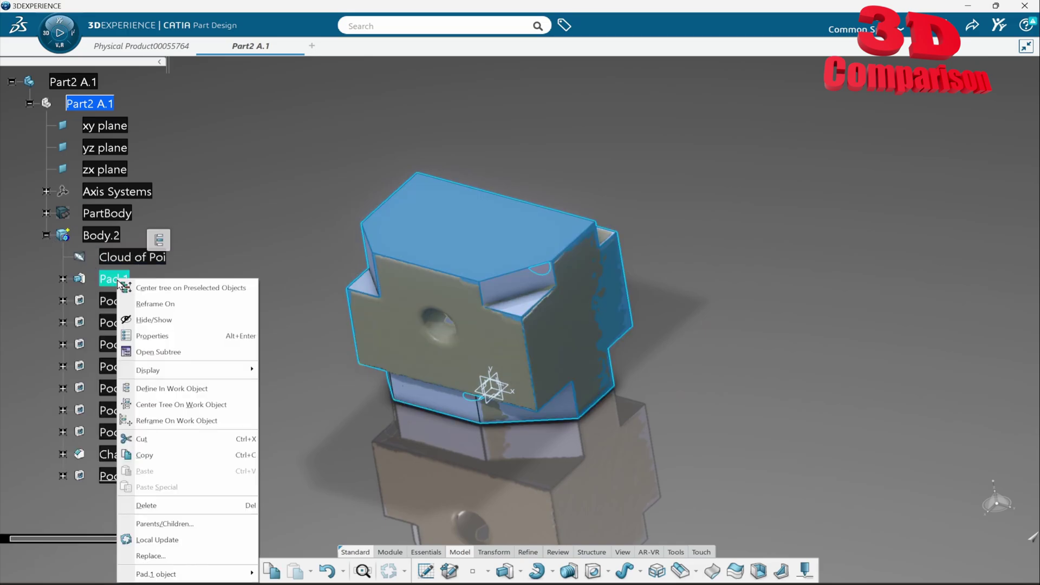
{"action": "mouse_move", "coordinate": [222, 575]}
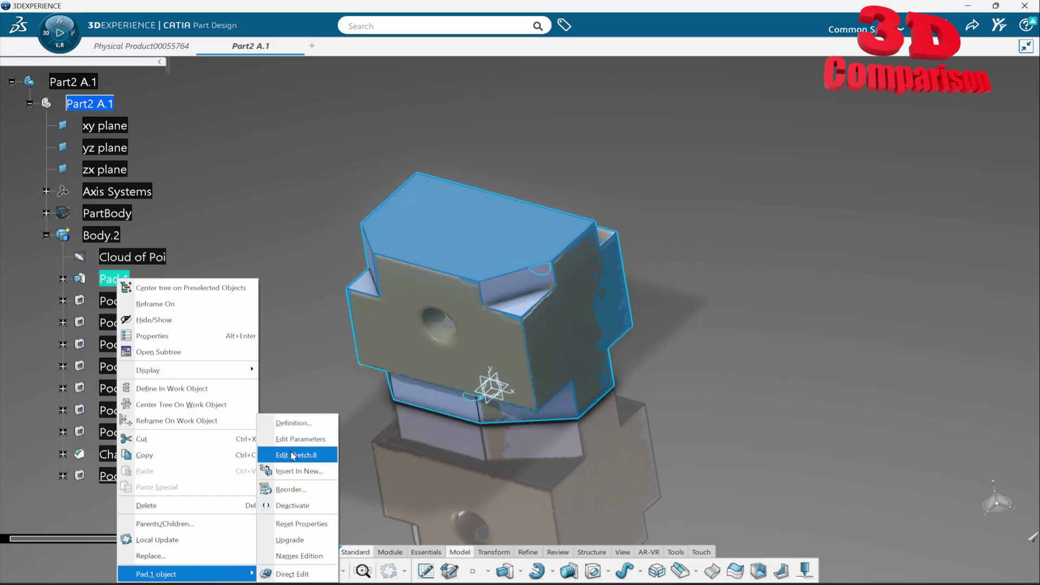
{"action": "left_click", "coordinate": [295, 423]}
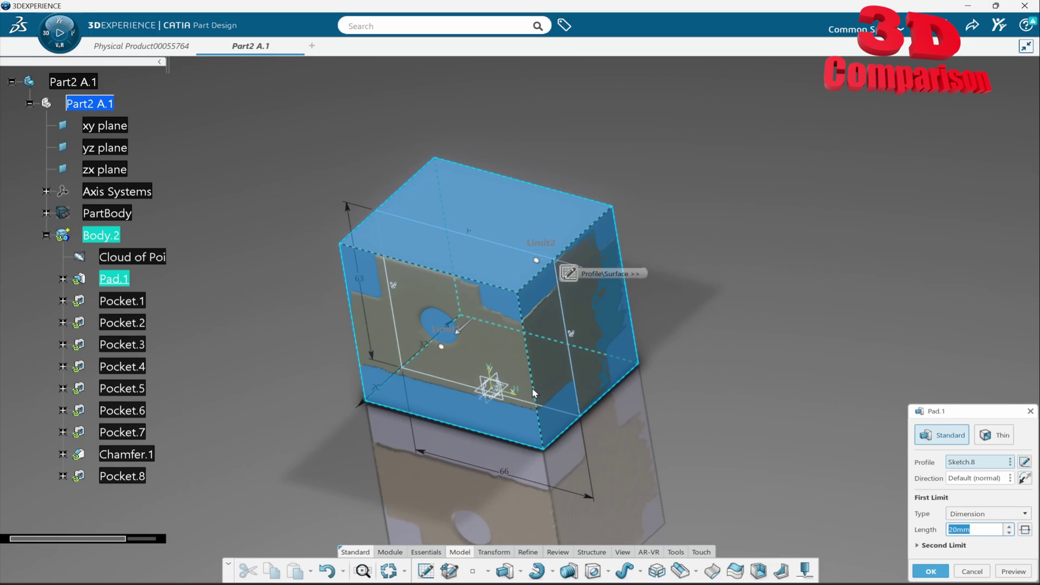
{"action": "left_click_drag", "start_coordinate": [954, 415], "coordinate": [744, 276]}
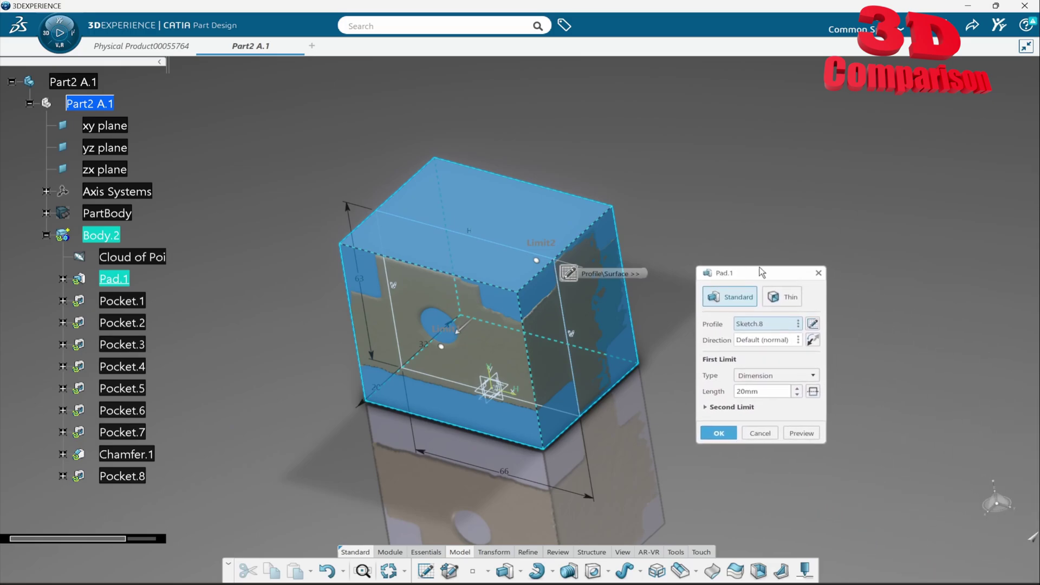
{"action": "left_click", "coordinate": [724, 408]}
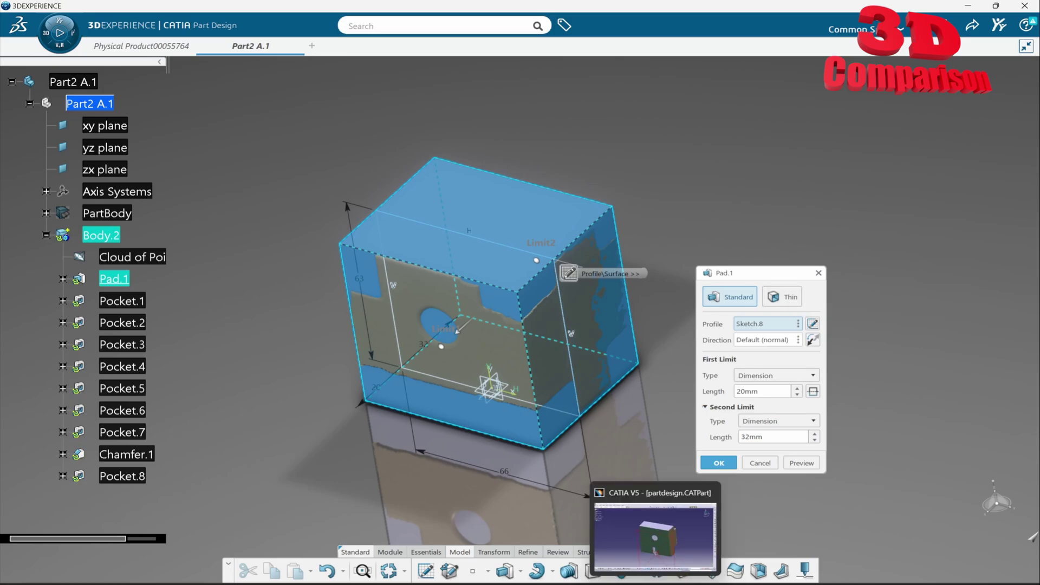
In CATIA V5, expand Body.2 and open Pad.1's definition, moving the dialog higher.
{"action": "left_click", "coordinate": [656, 534]}
{"action": "left_click", "coordinate": [6, 148]}
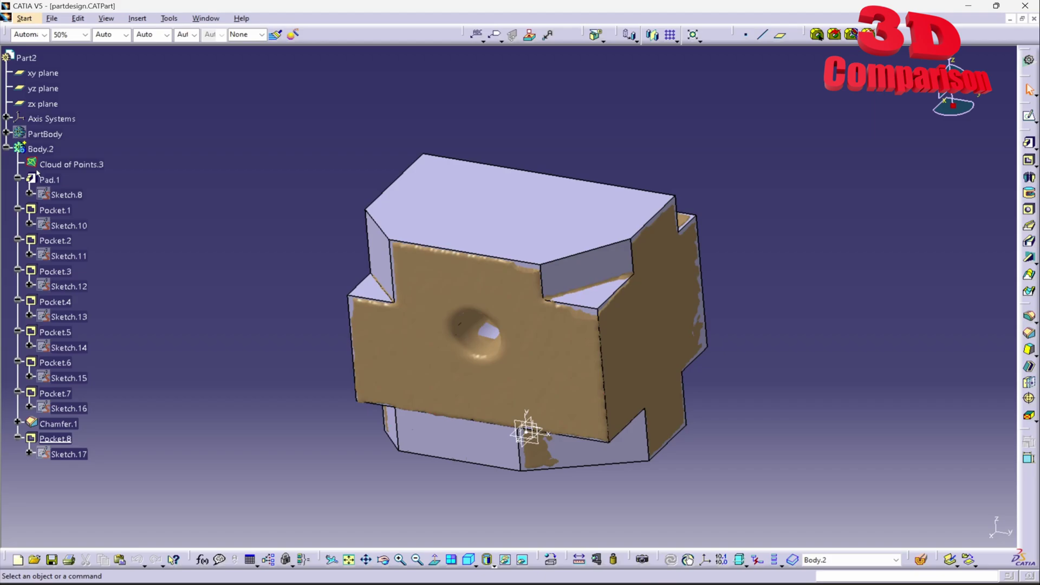
{"action": "right_click", "coordinate": [52, 179]}
{"action": "mouse_move", "coordinate": [163, 405]}
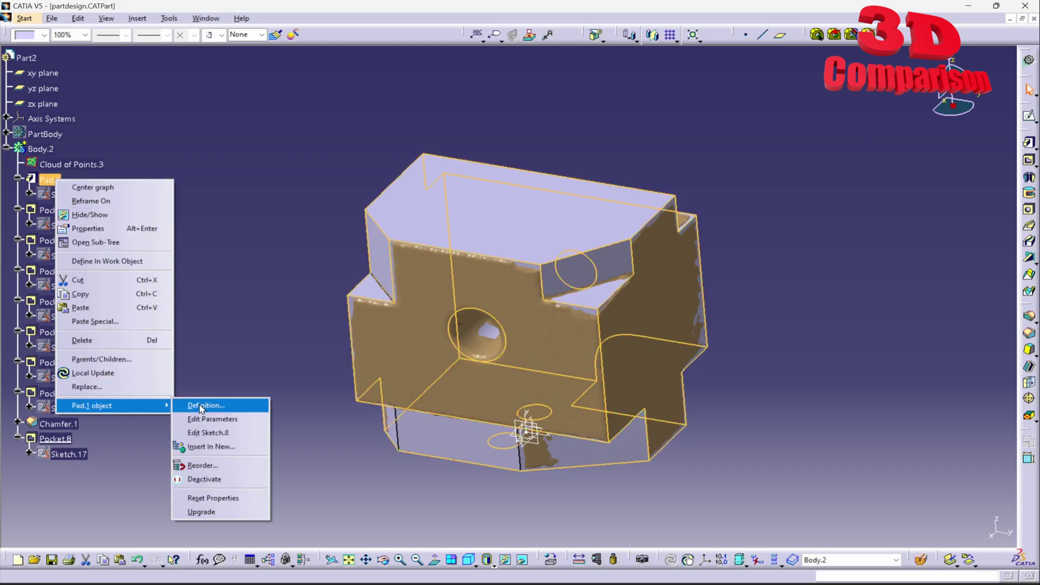
{"action": "left_click", "coordinate": [198, 402]}
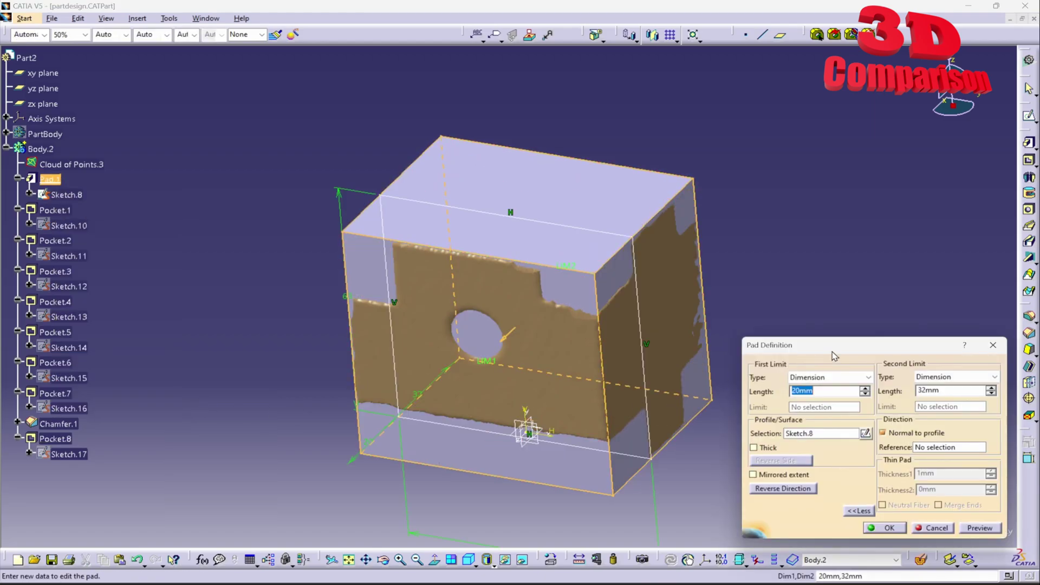
{"action": "left_click_drag", "start_coordinate": [843, 350], "coordinate": [849, 282]}
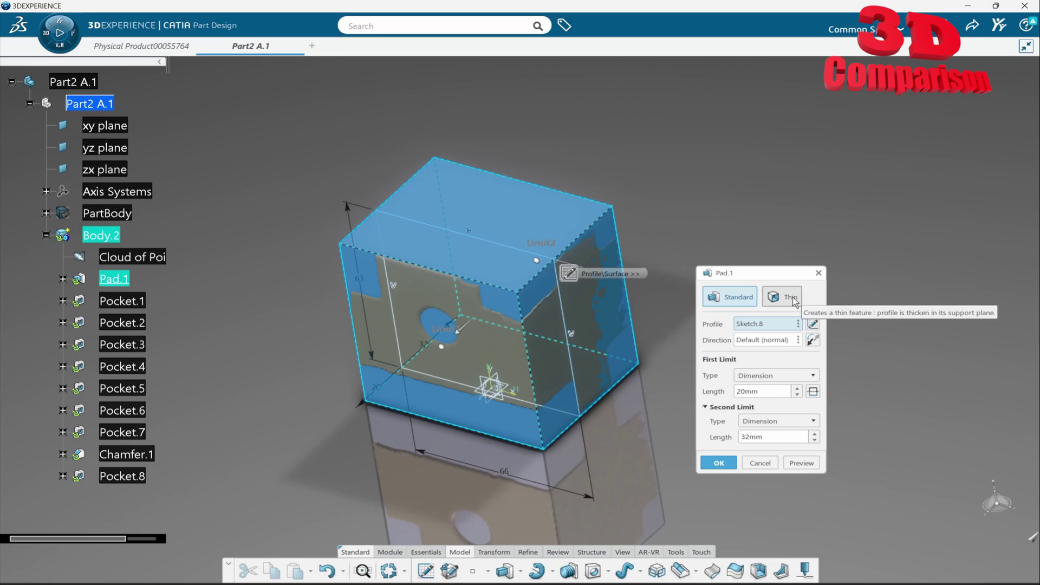
Close the Pad.1 definition dialog without making changes.
{"action": "left_click", "coordinate": [819, 273]}
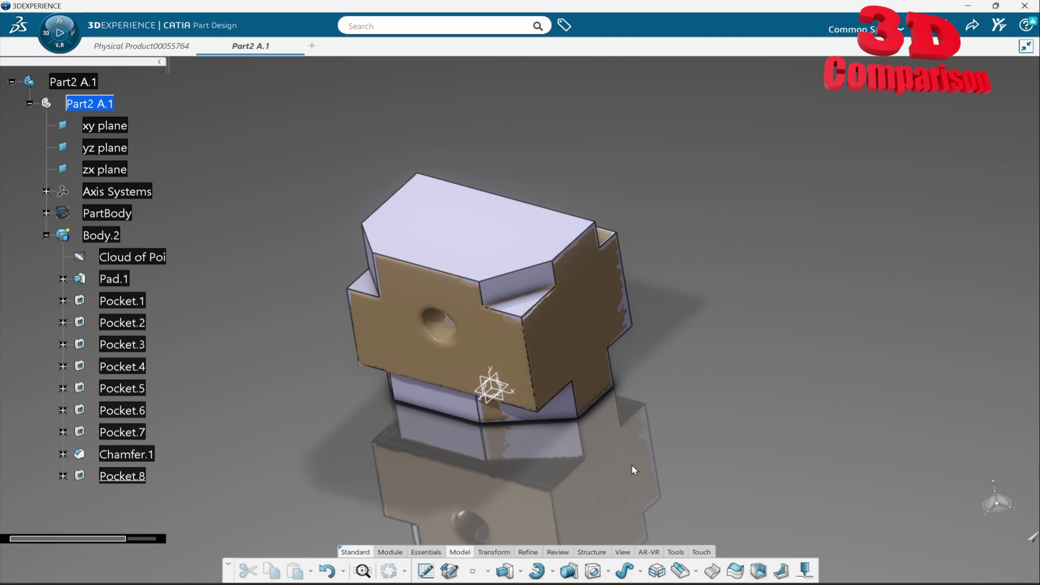
Pan the block upward and confirm the Pad Definition with OK, keeping the pad.
{"action": "middle_click_drag", "start_coordinate": [665, 440], "coordinate": [674, 330]}
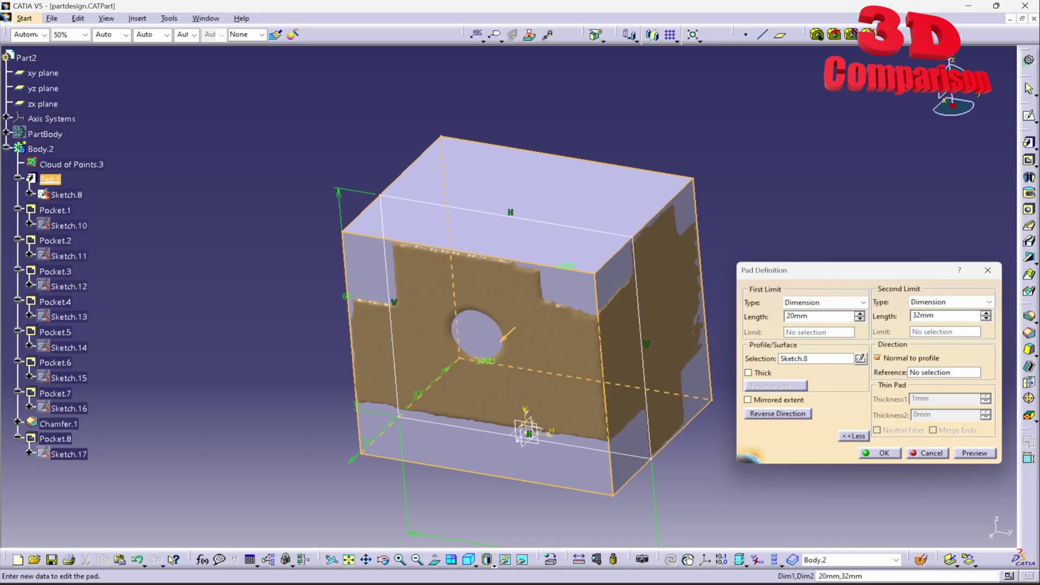
{"action": "left_click", "coordinate": [927, 453]}
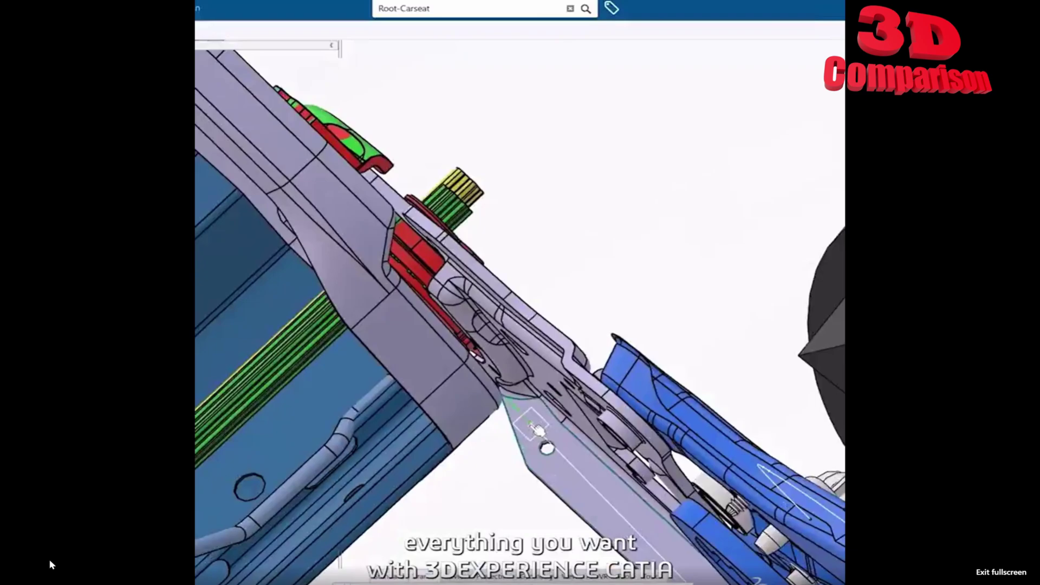
Pause the 3DEXPERIENCE promo video, then return to the Part Design window.
{"action": "left_click", "coordinate": [18, 572]}
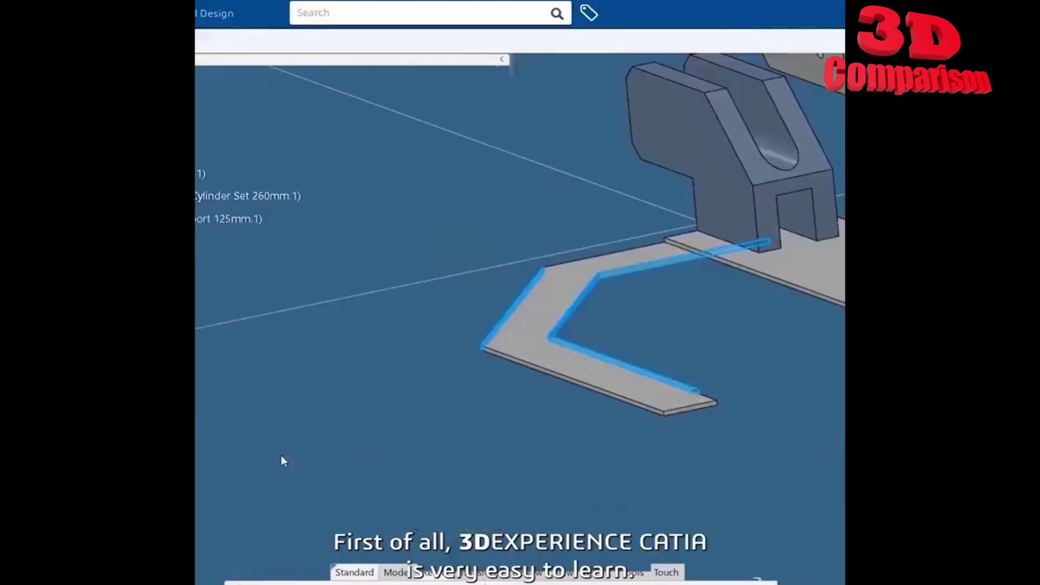
{"action": "middle_click_drag", "start_coordinate": [282, 458], "coordinate": [281, 371]}
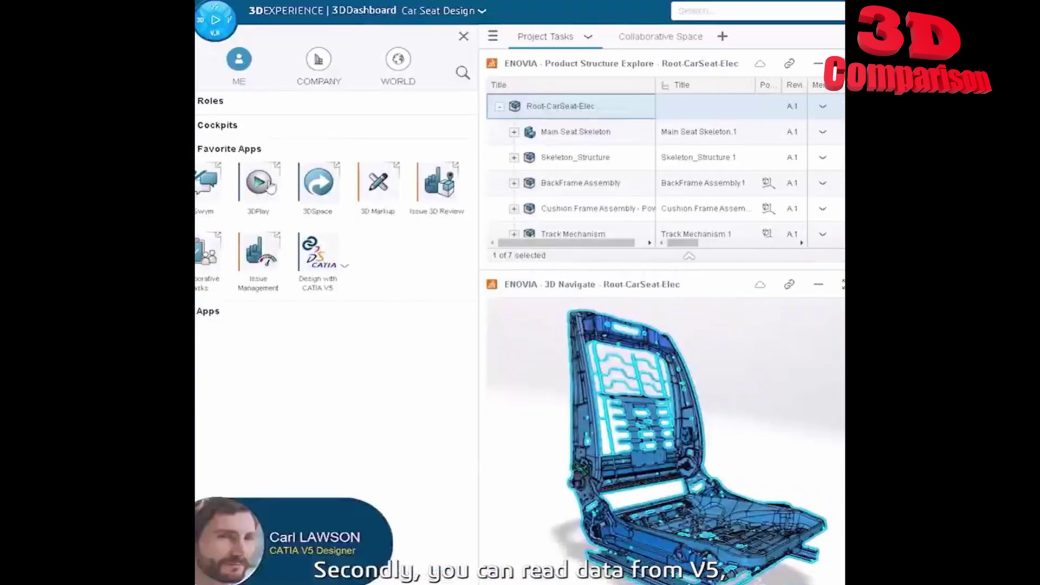
{"action": "left_click", "coordinate": [328, 250]}
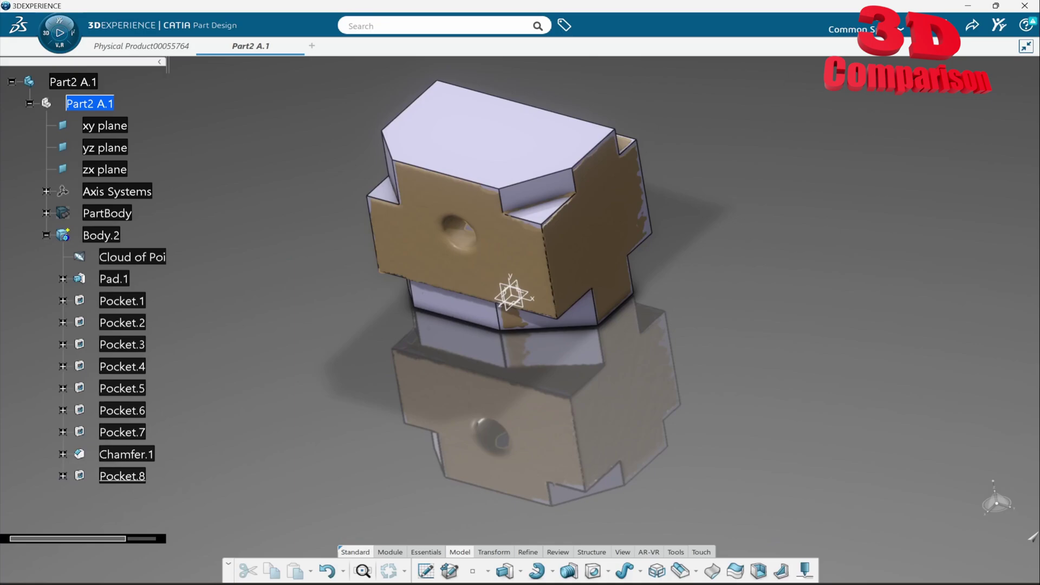
Open the Cloud of Points properties and view its graphic properties.
{"action": "left_click", "coordinate": [135, 259]}
{"action": "right_click", "coordinate": [135, 259]}
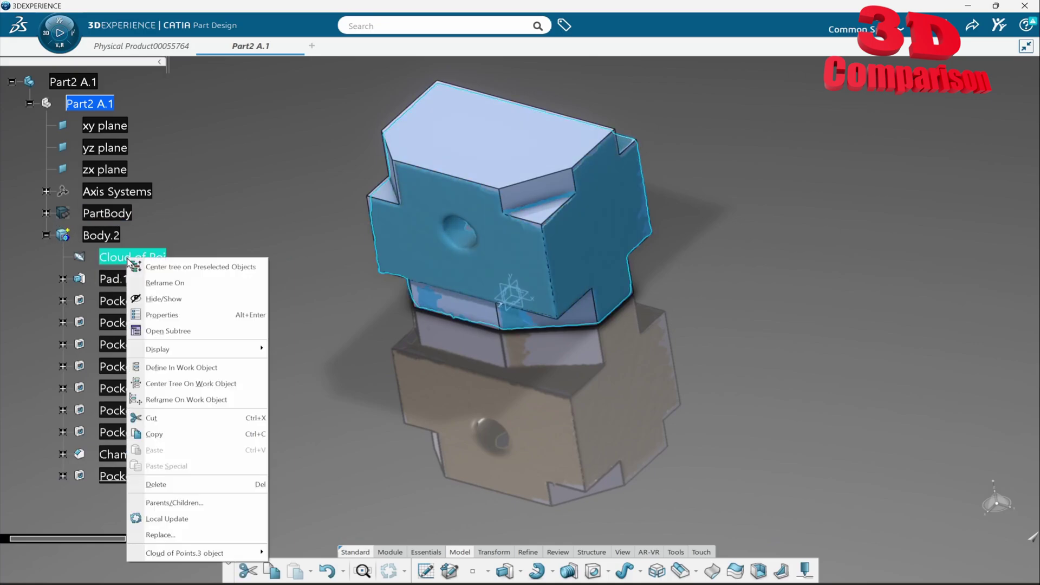
{"action": "left_click", "coordinate": [203, 316]}
{"action": "left_click", "coordinate": [745, 247]}
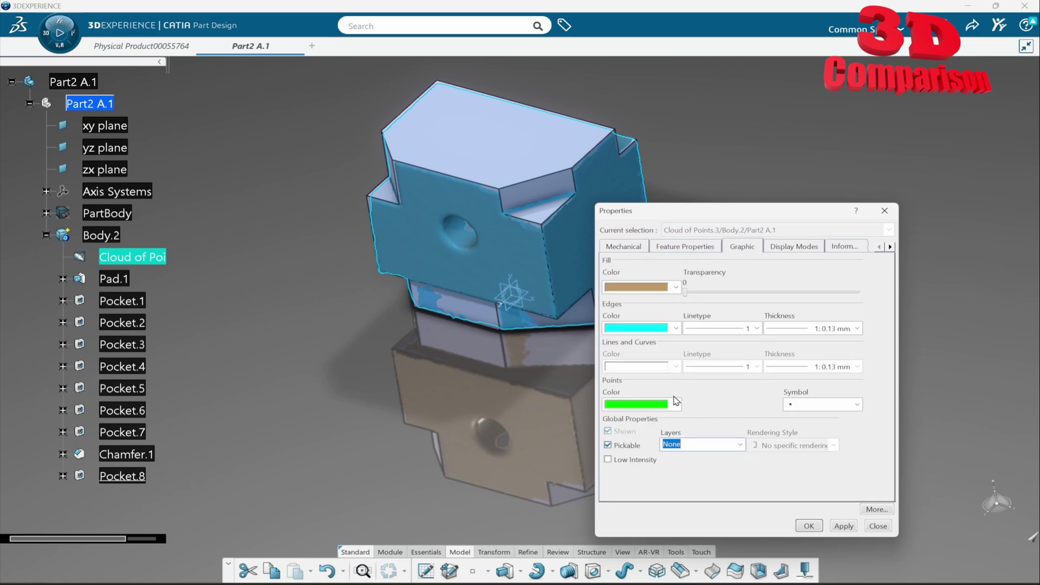
Check the Display Modes, Feature Properties and Mechanical tabs, then close and recenter the view.
{"action": "left_click", "coordinate": [811, 247]}
{"action": "left_click", "coordinate": [691, 247]}
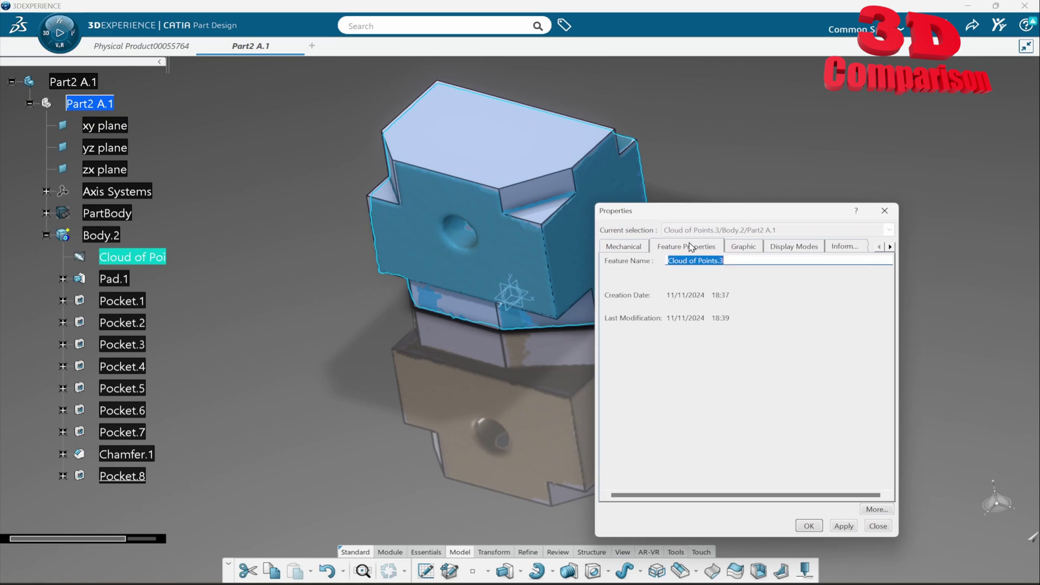
{"action": "left_click", "coordinate": [640, 251]}
{"action": "left_click", "coordinate": [892, 215]}
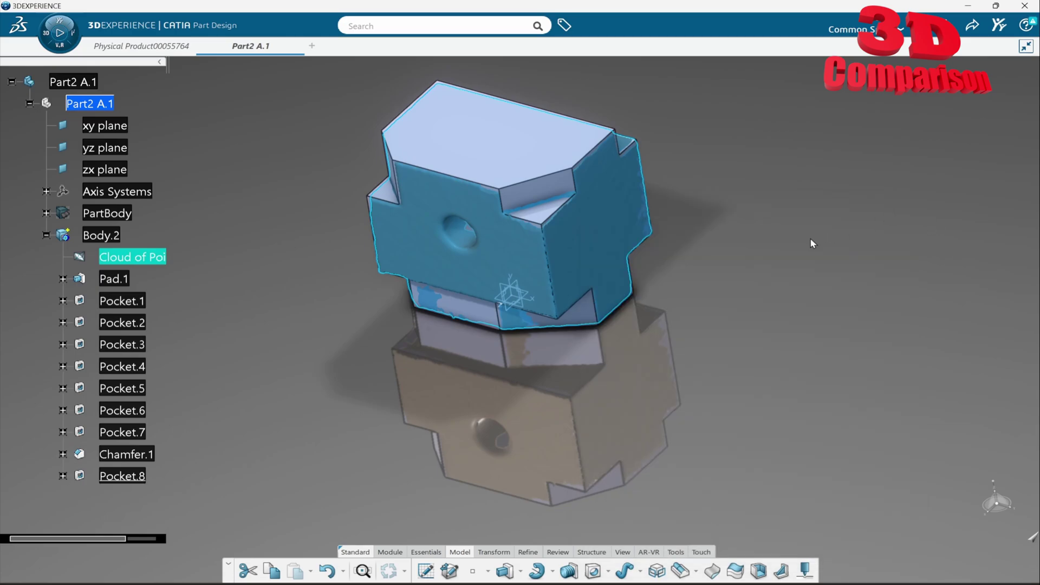
{"action": "left_click", "coordinate": [811, 242]}
{"action": "middle_click_drag", "start_coordinate": [461, 279], "coordinate": [437, 343]}
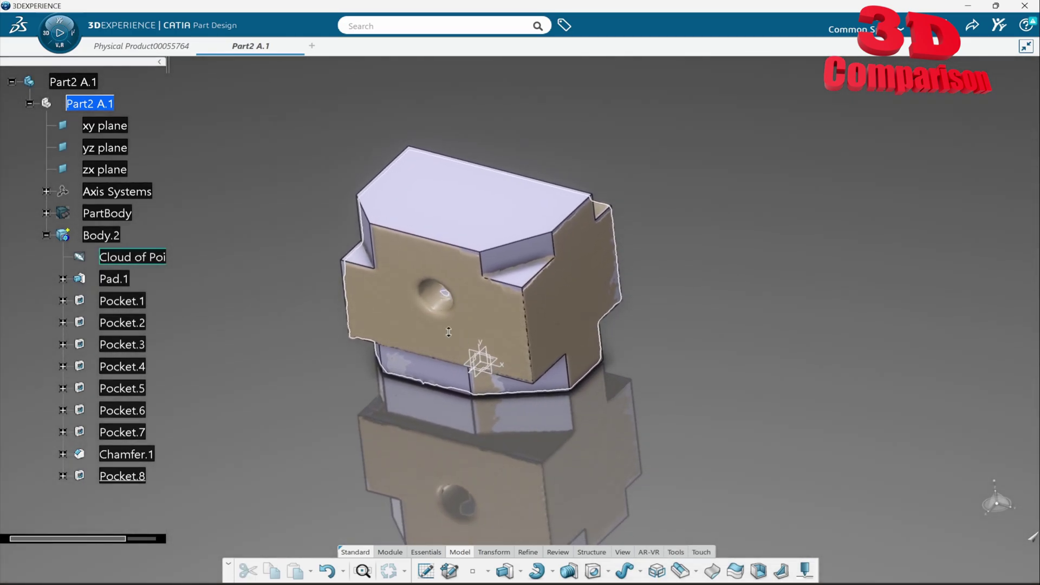
{"action": "middle_click_drag", "start_coordinate": [526, 320], "coordinate": [564, 290]}
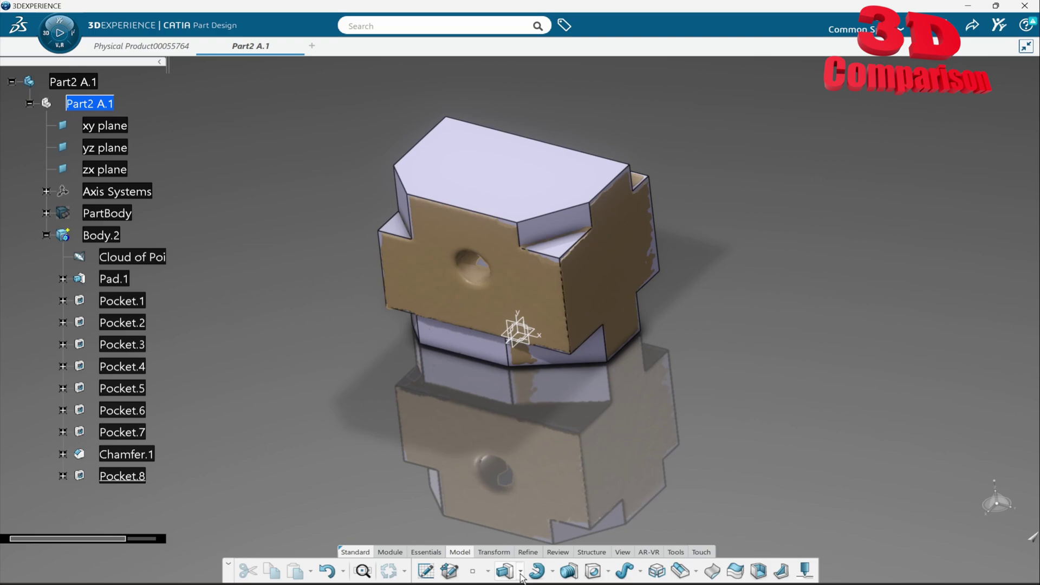
Browse the Pad and Rib feature variant flyouts, then bring up the Transform commands.
{"action": "left_click", "coordinate": [521, 573]}
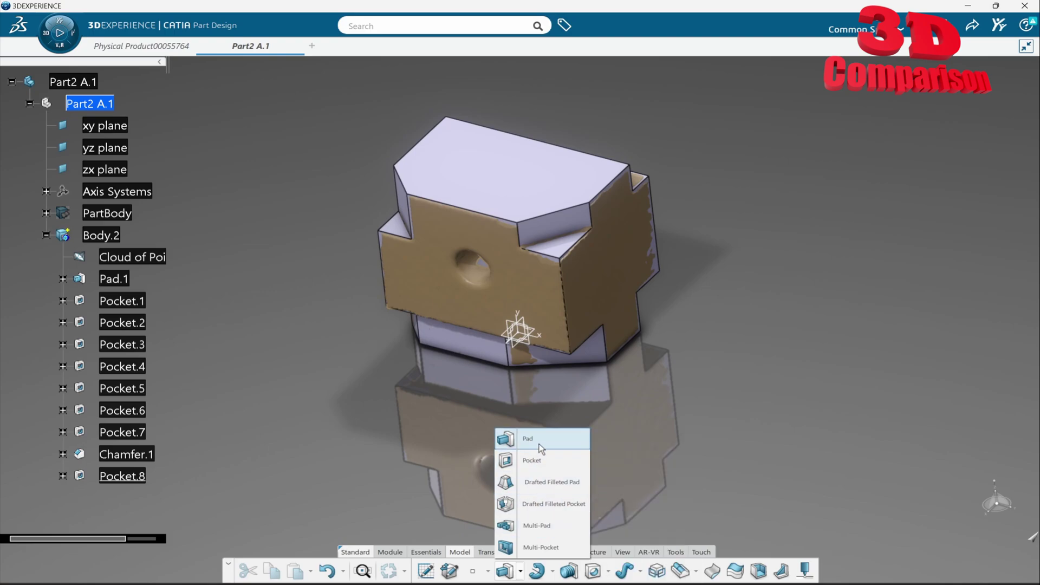
{"action": "left_click", "coordinate": [521, 572]}
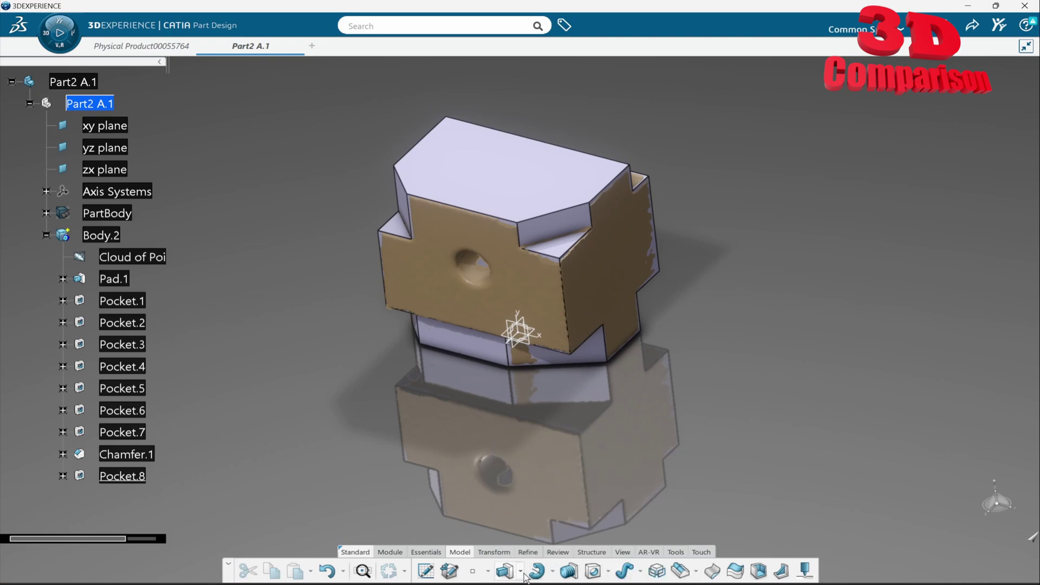
{"action": "left_click", "coordinate": [640, 572]}
{"action": "left_click", "coordinate": [493, 553]}
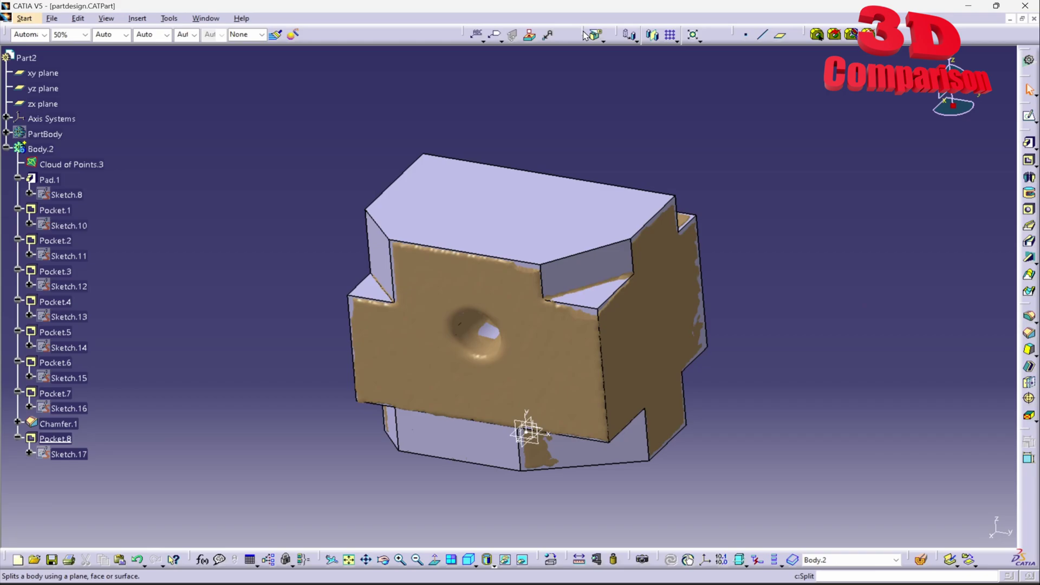
{"action": "left_click_drag", "start_coordinate": [619, 35], "coordinate": [612, 87]}
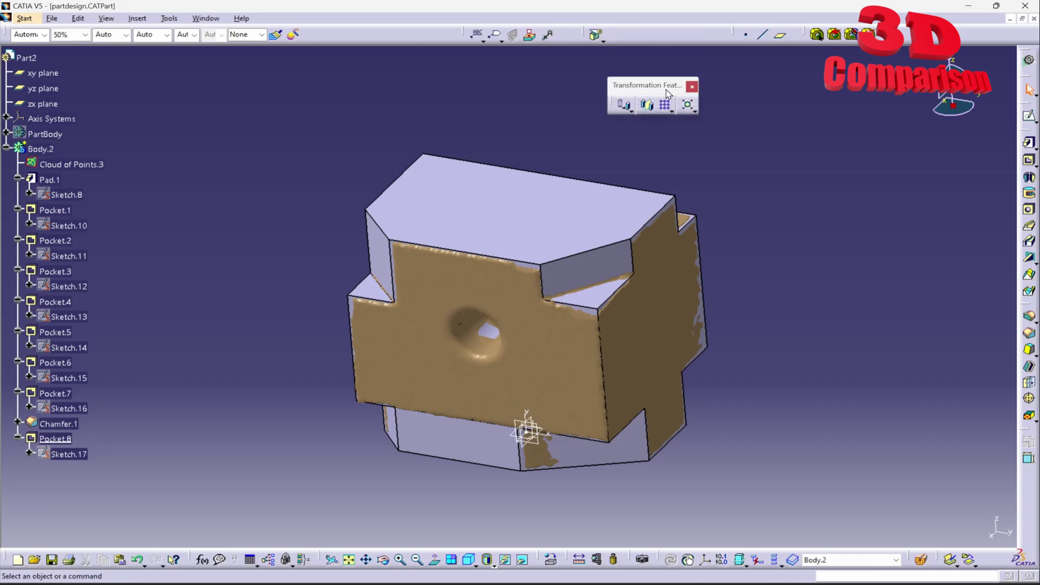
{"action": "left_click_drag", "start_coordinate": [681, 38], "coordinate": [683, 37]}
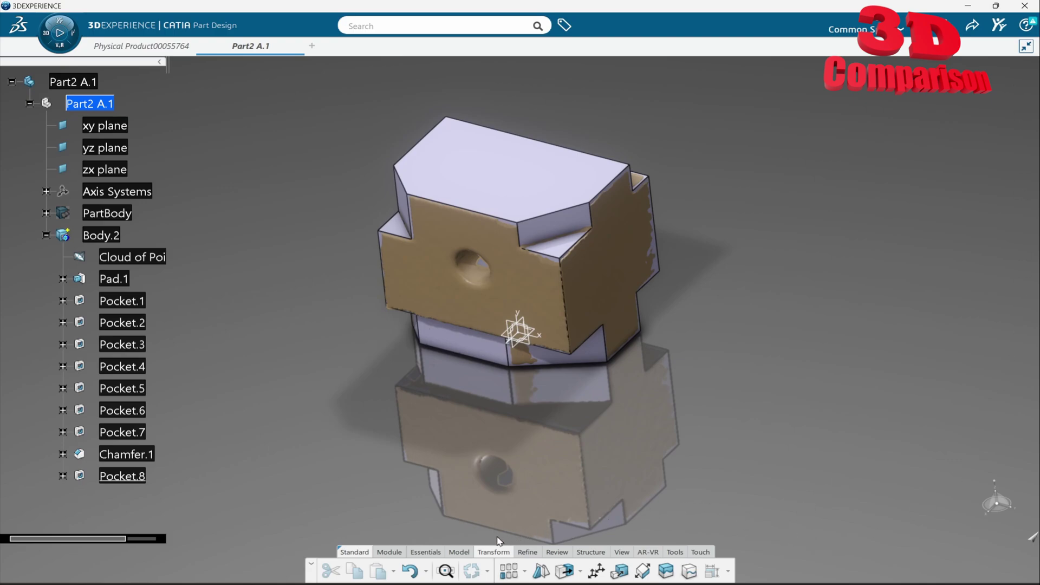
Step through the Model, Essentials and Module command sets on the action bar.
{"action": "left_click", "coordinate": [453, 553]}
{"action": "left_click", "coordinate": [431, 553]}
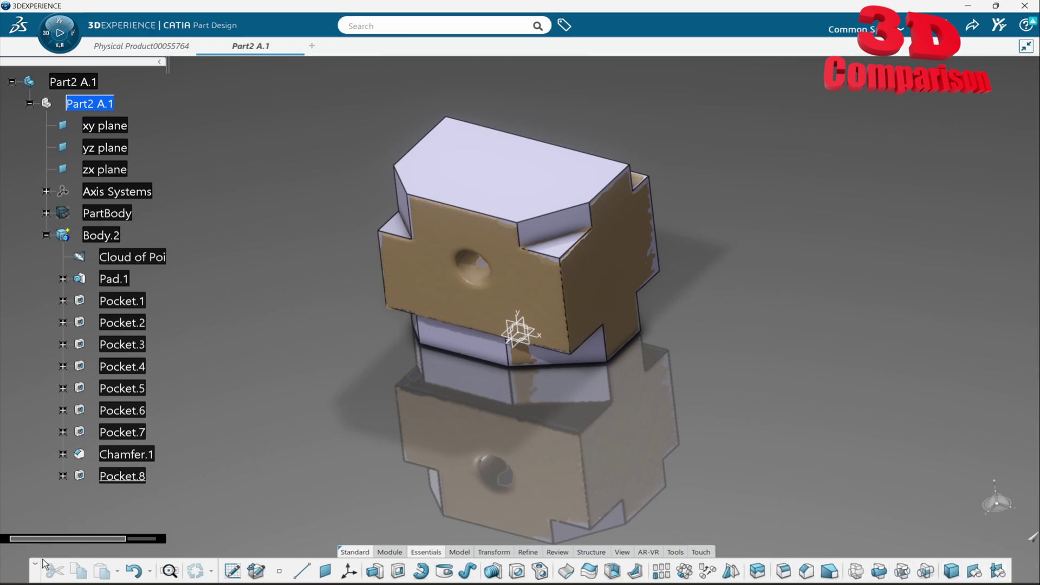
{"action": "left_click", "coordinate": [384, 552]}
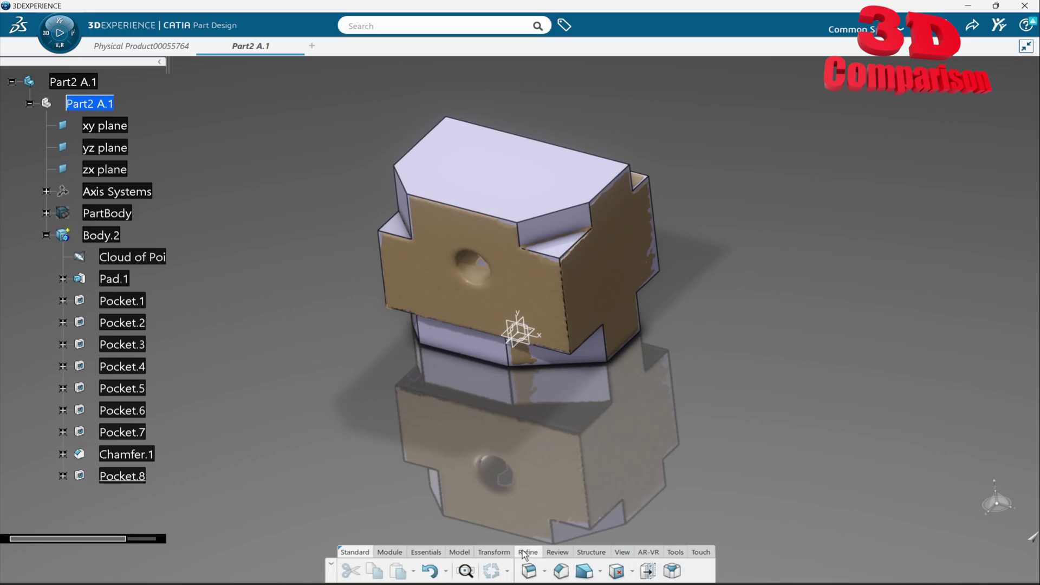
Show the Tools commands with the action bar enlarged to two rows.
{"action": "mouse_move", "coordinate": [616, 554]}
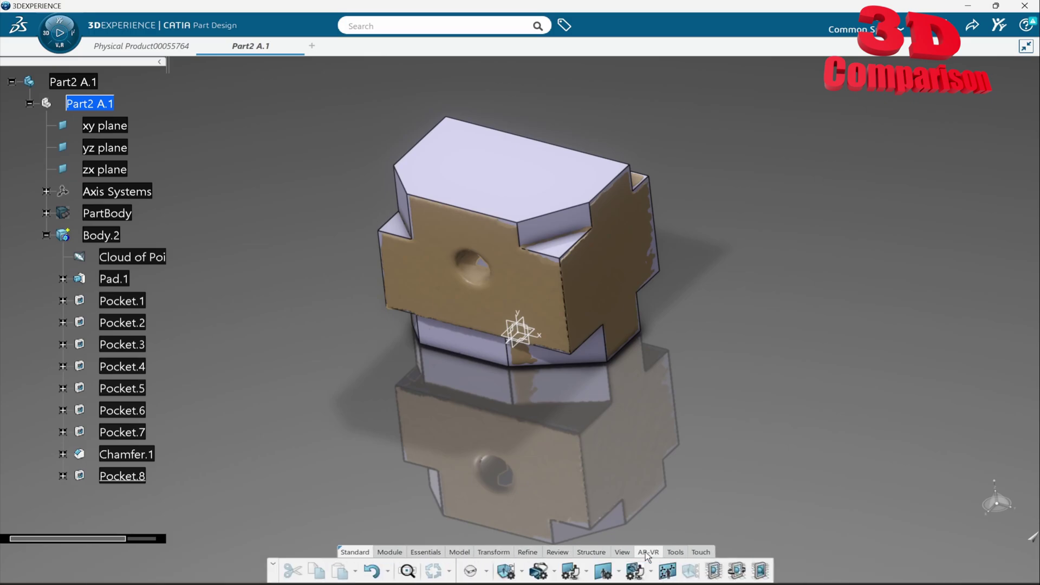
{"action": "mouse_move", "coordinate": [666, 551]}
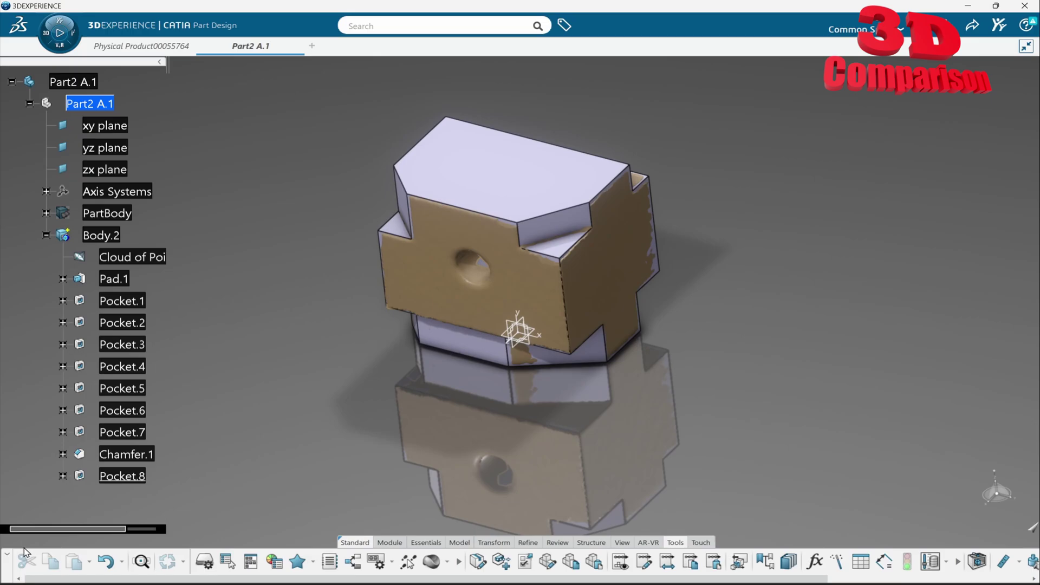
{"action": "left_click_drag", "start_coordinate": [22, 552], "coordinate": [34, 521]}
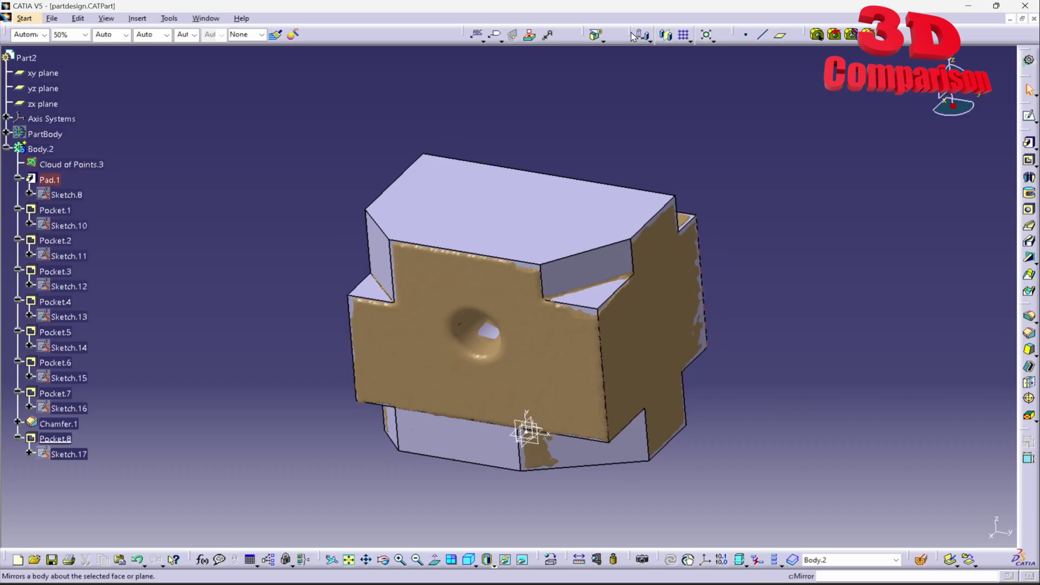
Float the Transformation Features toolbar over the viewport, off the top toolbar row.
{"action": "left_click_drag", "start_coordinate": [634, 34], "coordinate": [828, 105]}
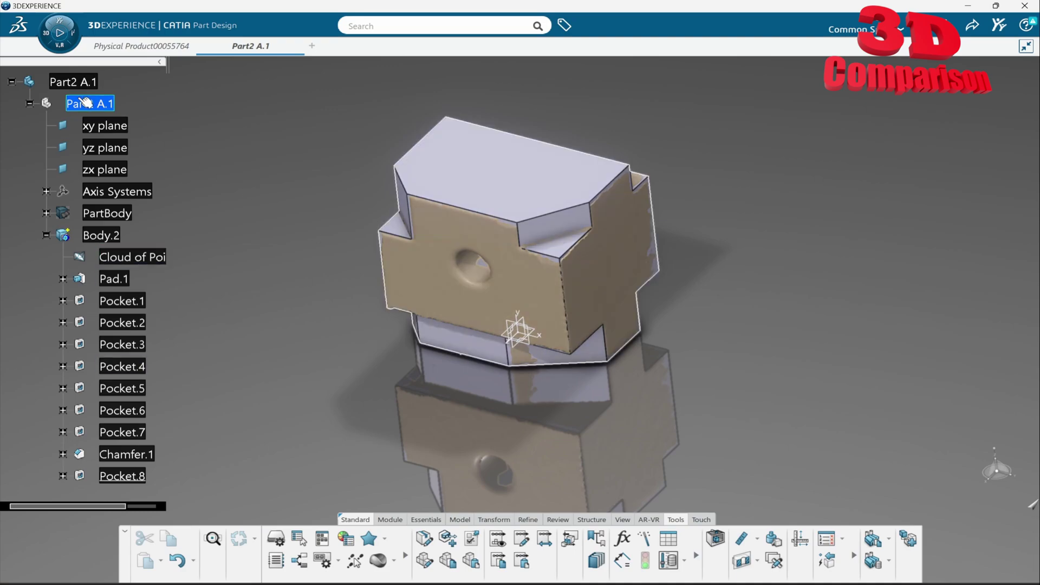
Bring up the Roles, Apps & Solutions panel from the compass and browse My Apps.
{"action": "left_click", "coordinate": [44, 38]}
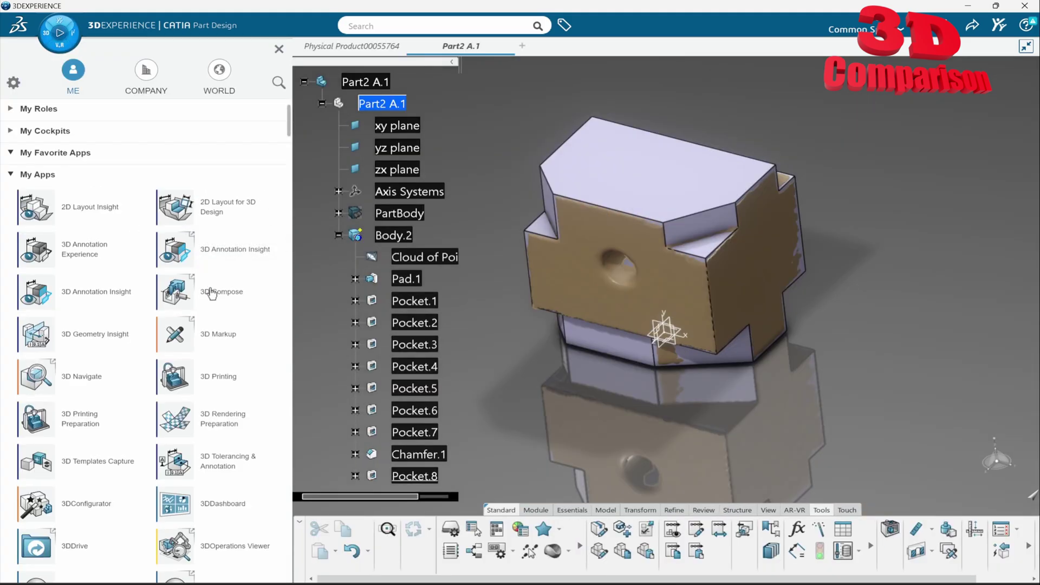
{"action": "scroll", "coordinate": [211, 293], "scroll_direction": "down", "scroll_amount": 3}
{"action": "scroll", "coordinate": [211, 293], "scroll_direction": "down", "scroll_amount": 5}
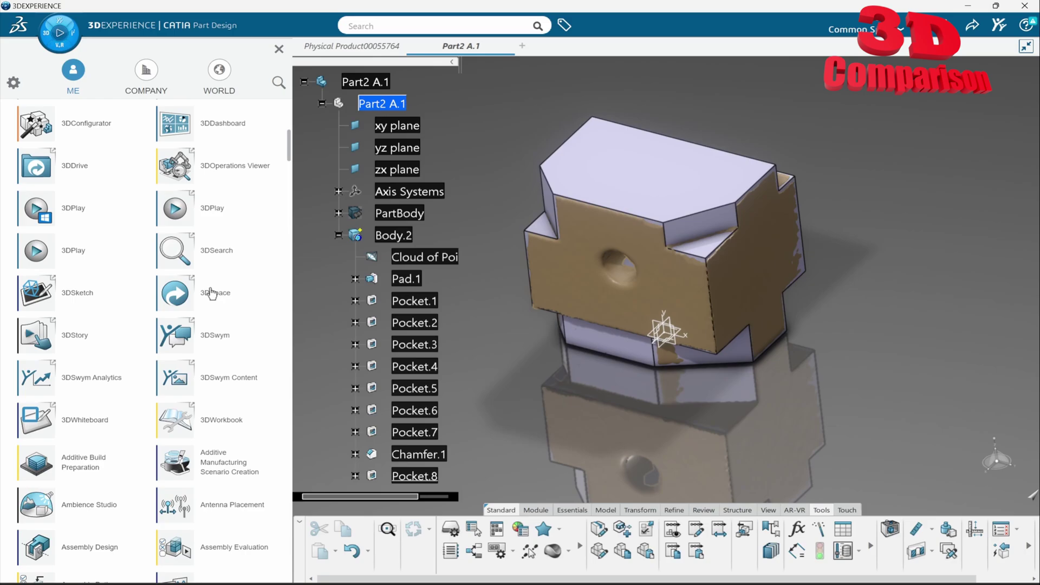
{"action": "scroll", "coordinate": [212, 293], "scroll_direction": "up", "scroll_amount": 8}
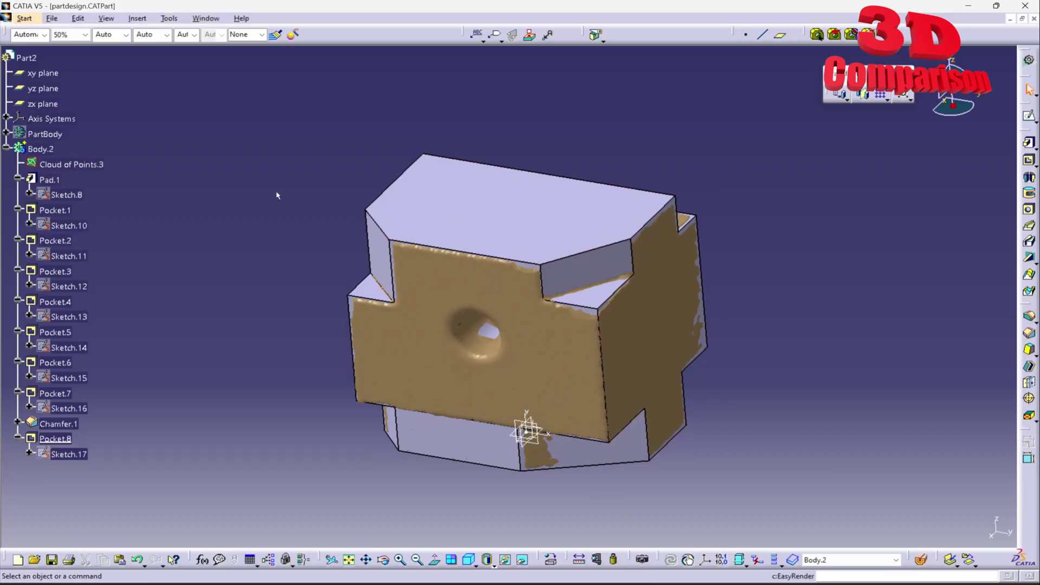
{"action": "left_click", "coordinate": [24, 18]}
{"action": "mouse_move", "coordinate": [174, 76]}
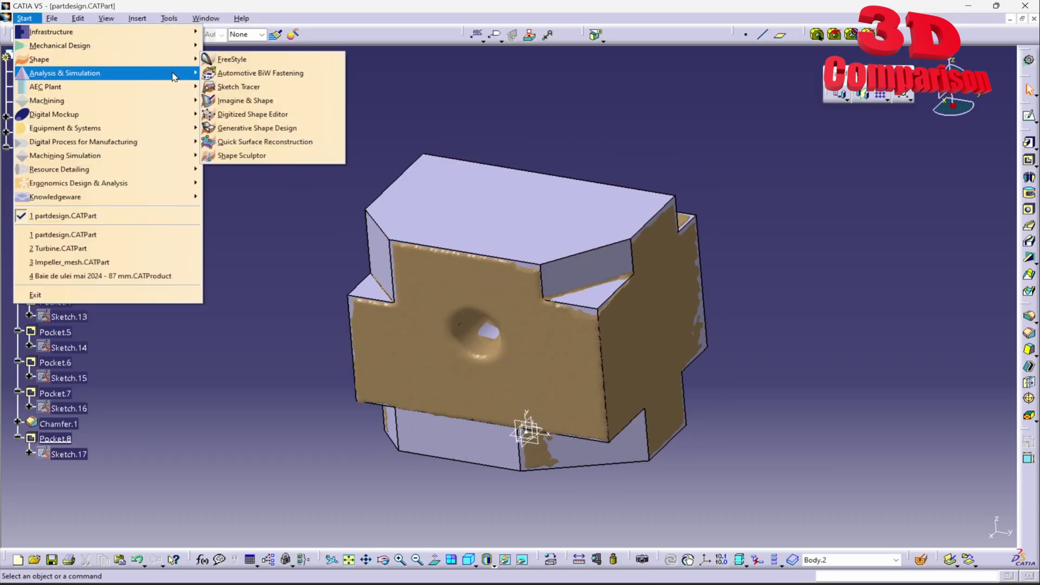
{"action": "left_click", "coordinate": [278, 130]}
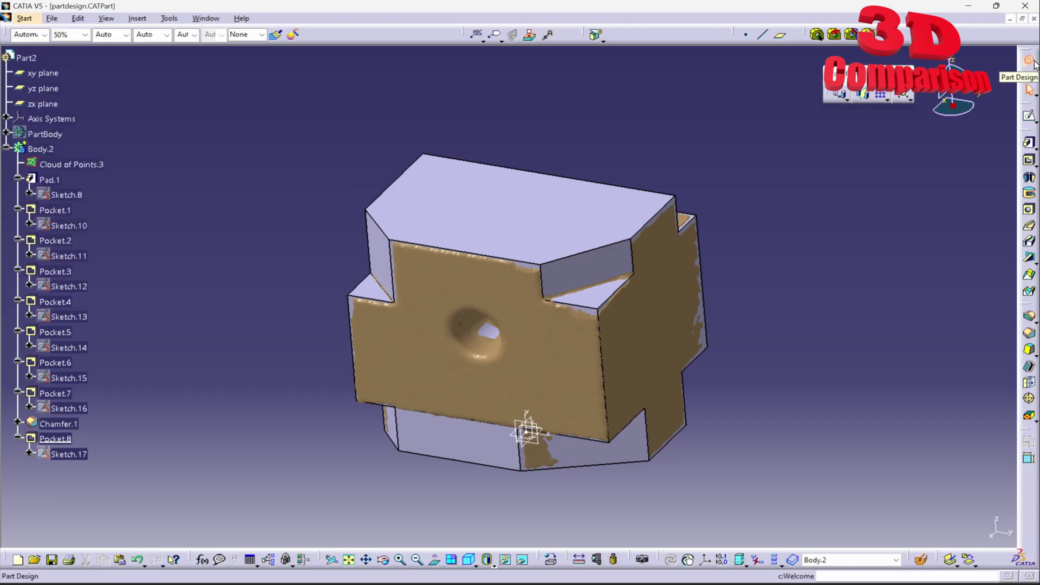
{"action": "left_click", "coordinate": [24, 18]}
{"action": "mouse_move", "coordinate": [52, 18]}
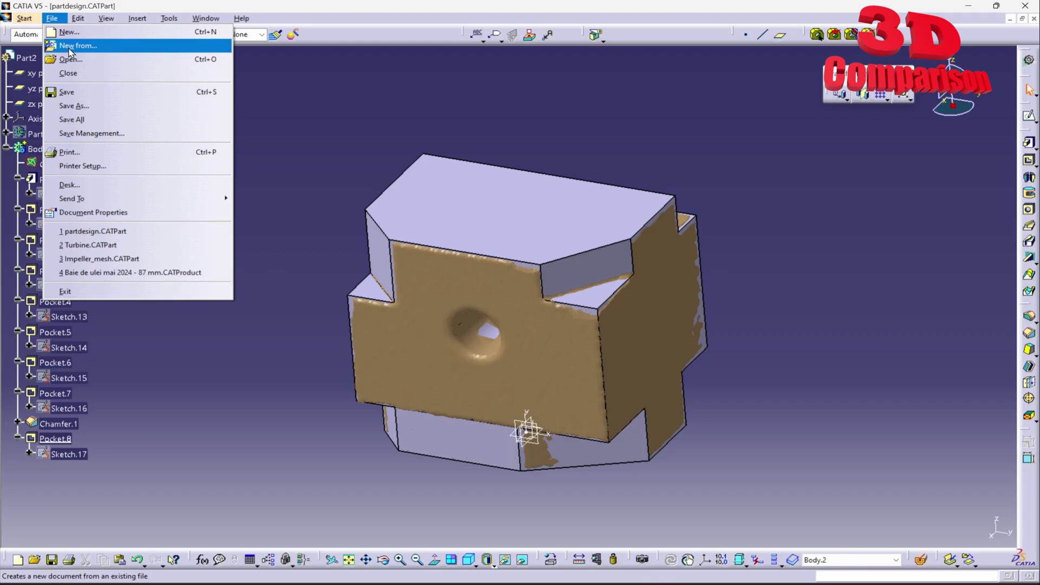
{"action": "mouse_move", "coordinate": [110, 47]}
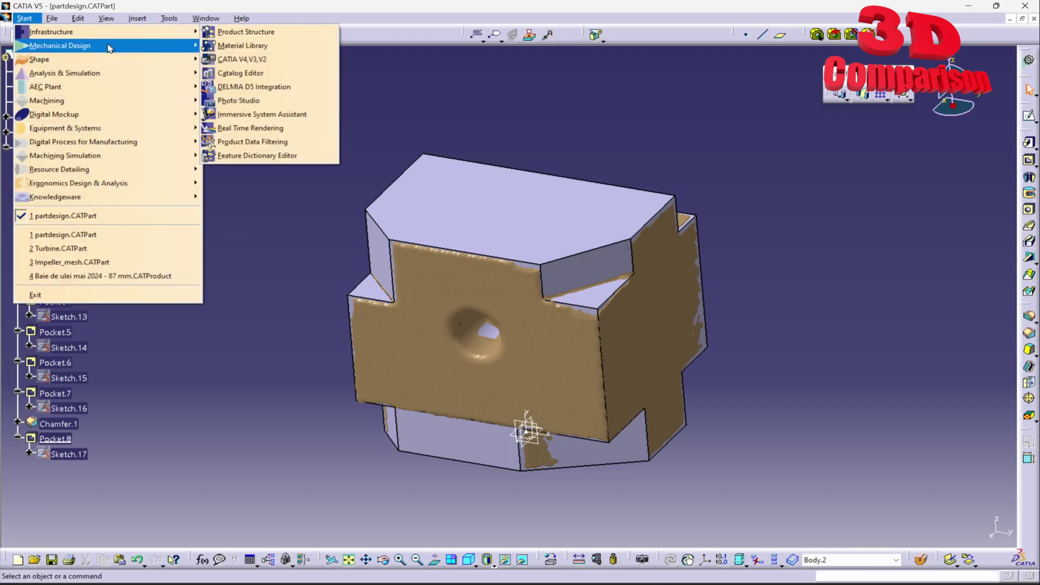
{"action": "left_click", "coordinate": [458, 86]}
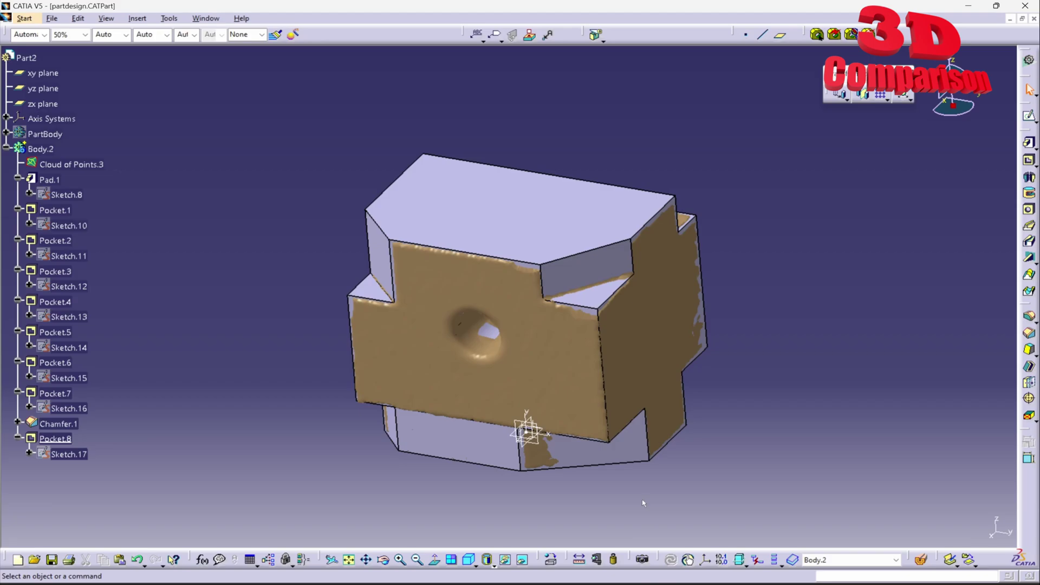
{"action": "left_click", "coordinate": [795, 560]}
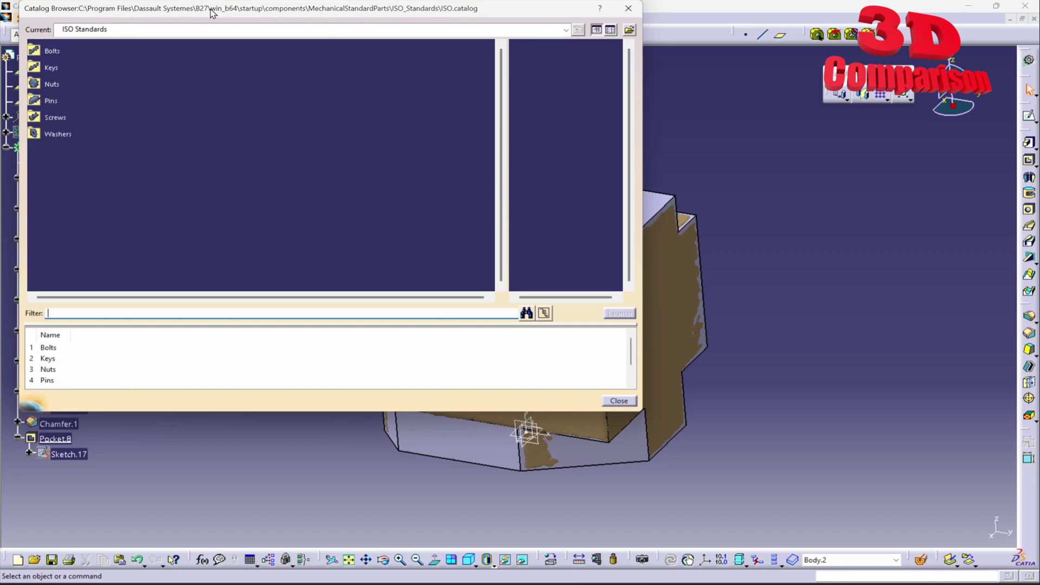
{"action": "left_click", "coordinate": [55, 51]}
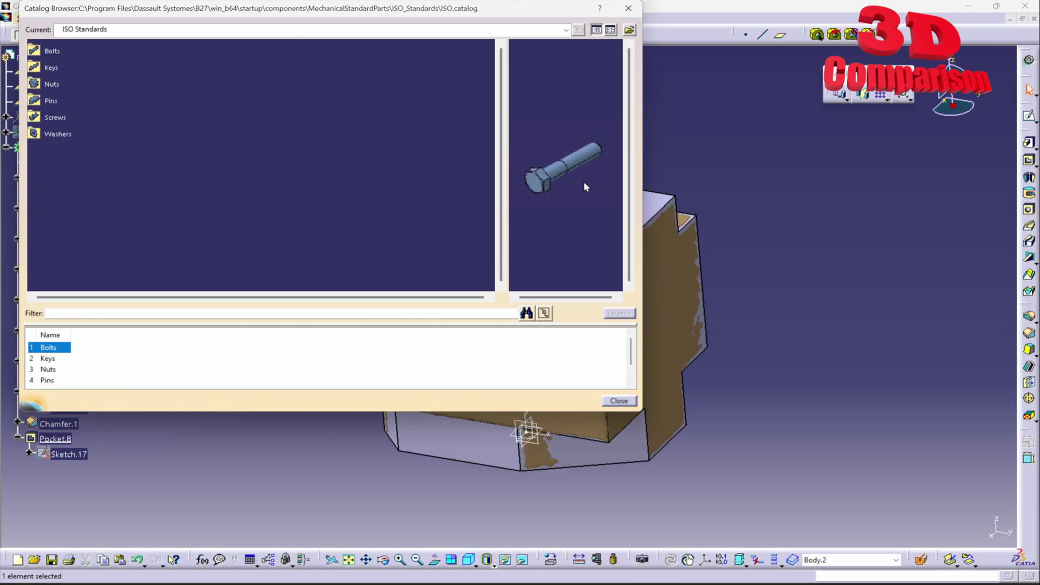
{"action": "left_click_drag", "start_coordinate": [500, 9], "coordinate": [628, 100]}
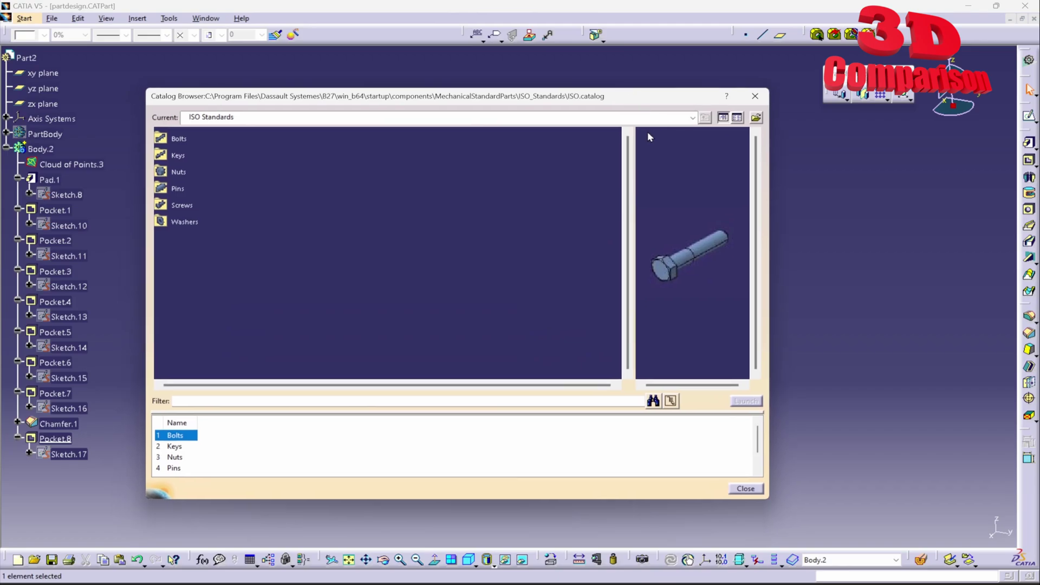
{"action": "left_click", "coordinate": [179, 189]}
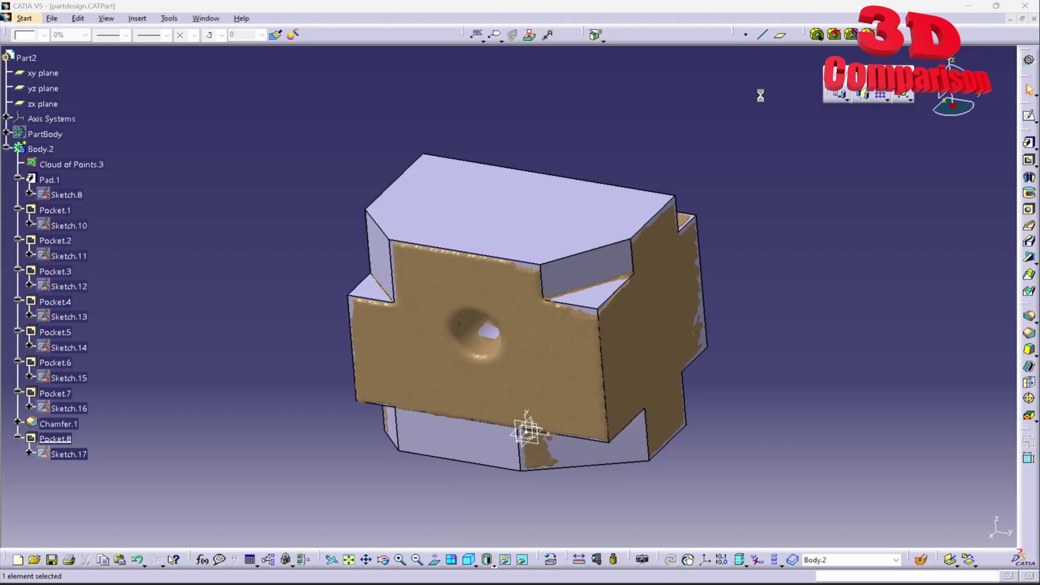
{"action": "left_click", "coordinate": [755, 96]}
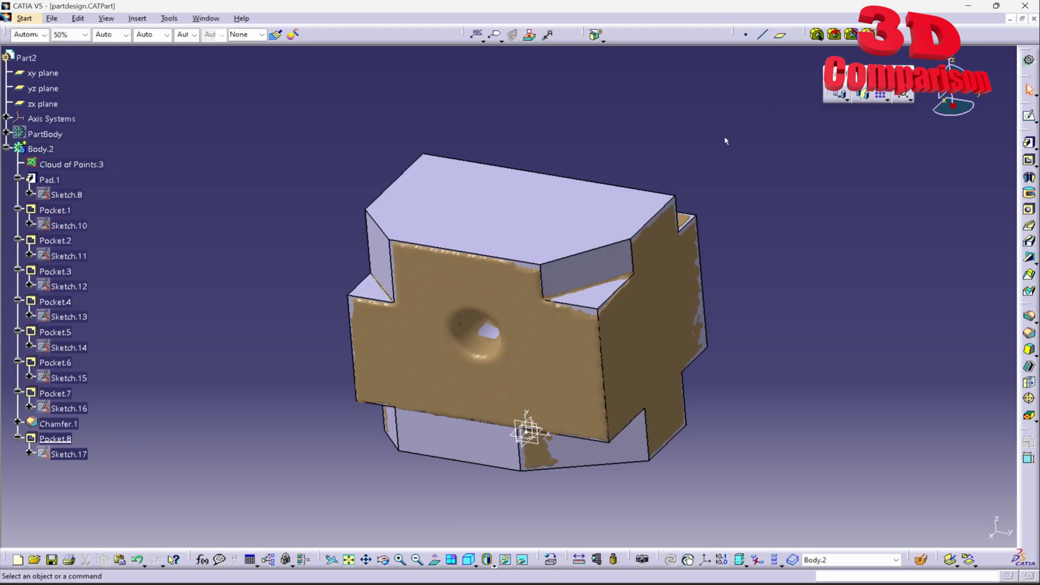